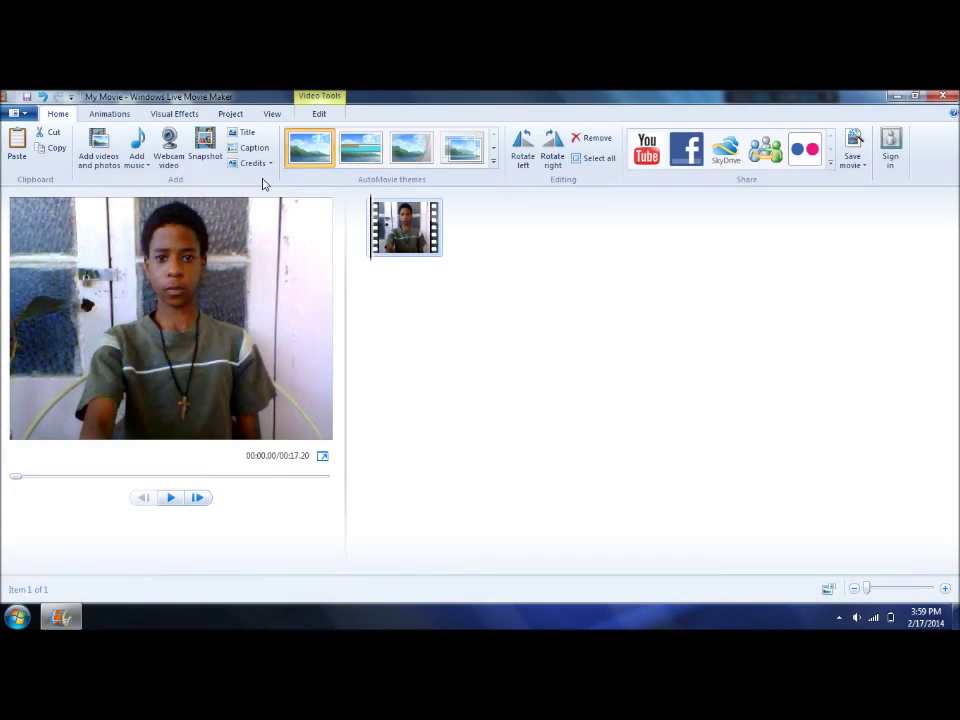
# Preview the webcam clip, save a snapshot of its frame, and minimize Movie Maker.
pyautogui.press('space')
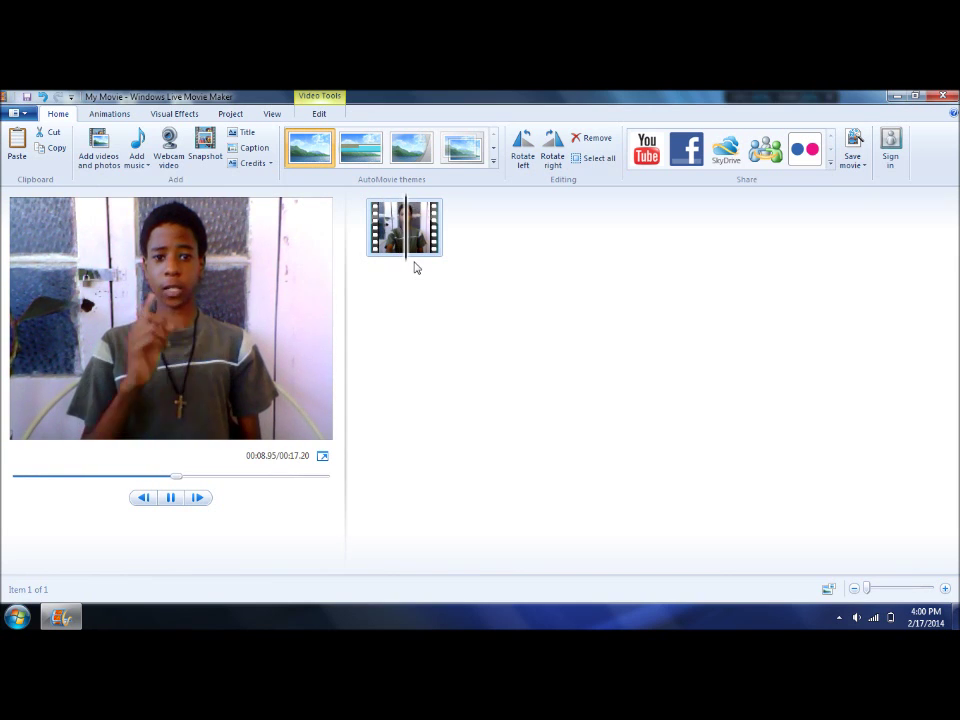
pyautogui.press('Home')
pyautogui.press('space')
pyautogui.press('space')
pyautogui.click(360, 402)
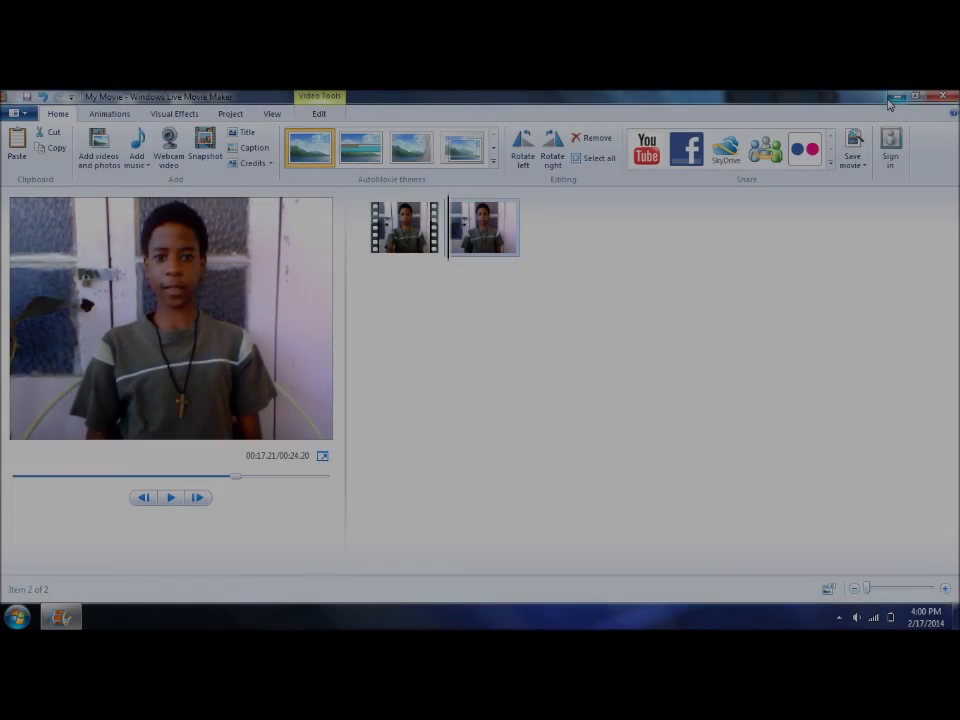
pyautogui.click(897, 96)
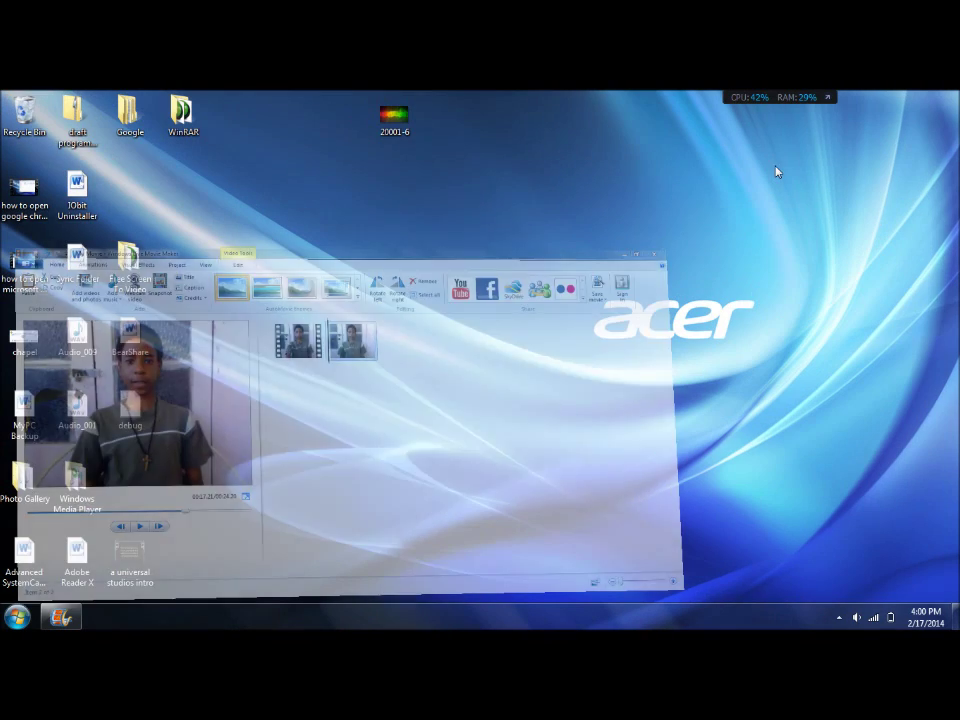
# Launch PowerPoint, give slide 1 the Blank layout, and insert the saved webcam snapshot.
pyautogui.click(16, 616)
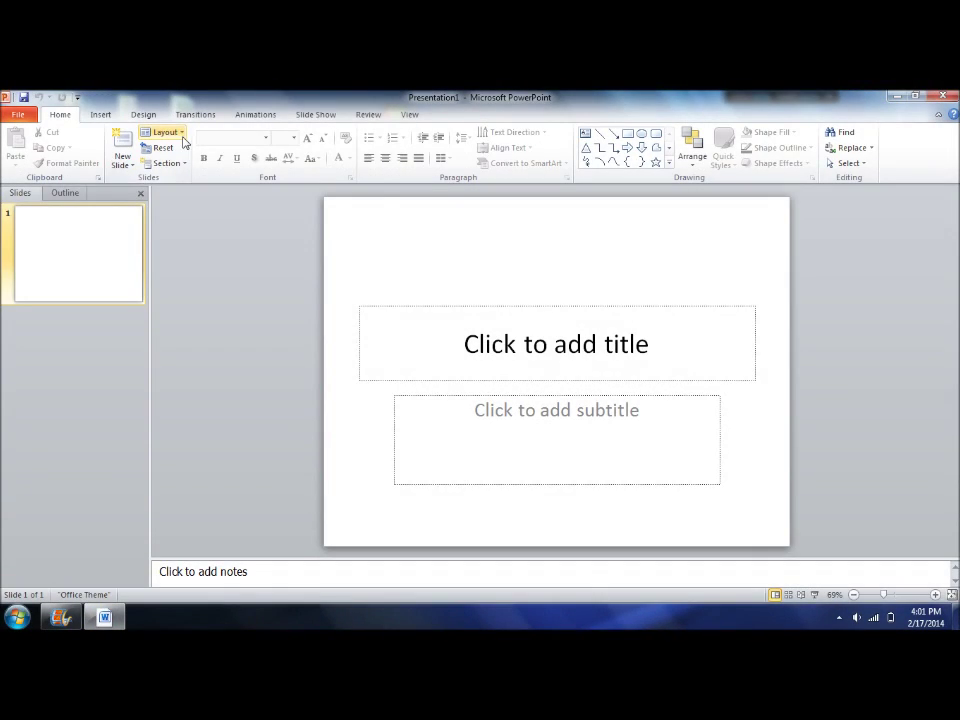
pyautogui.click(176, 133)
pyautogui.click(188, 347)
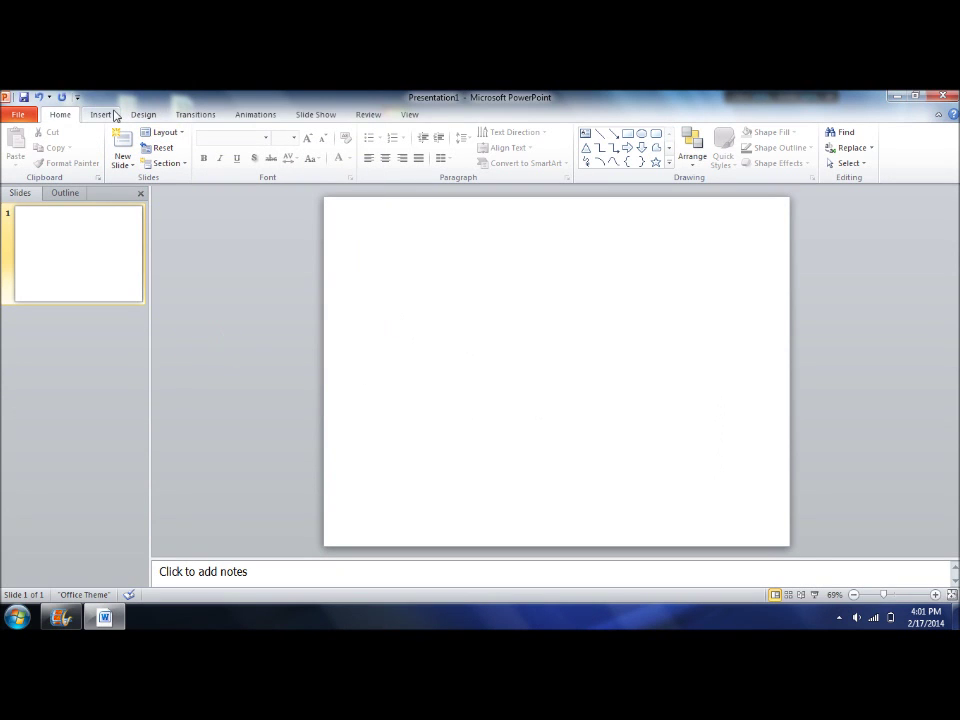
pyautogui.click(102, 115)
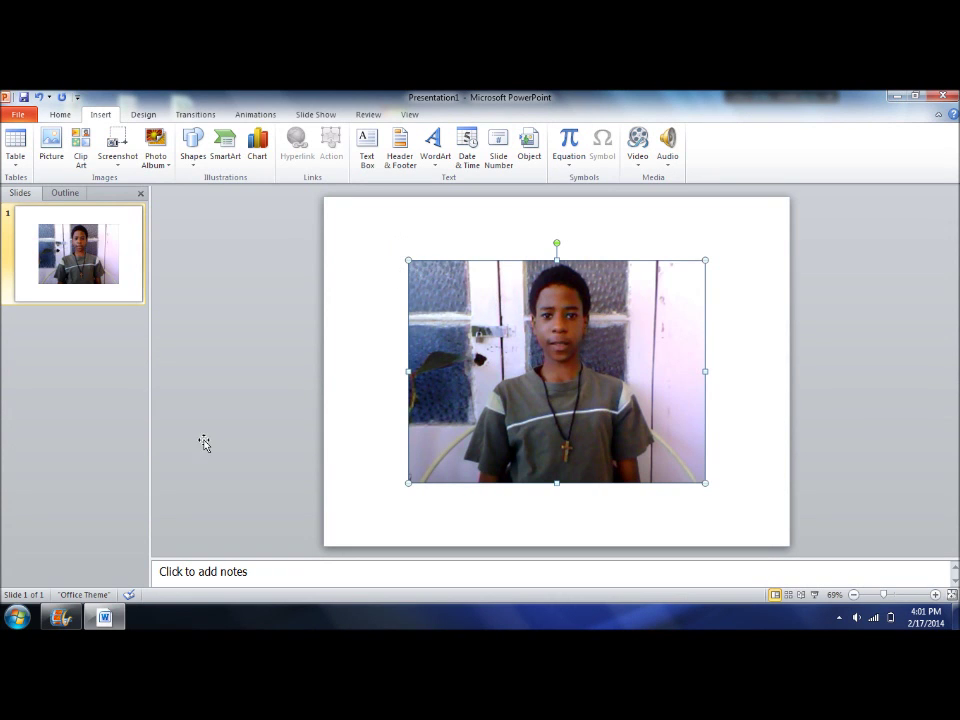
# Close Movie Maker from the taskbar without saving the movie.
pyautogui.rightClick(61, 617)
pyautogui.click(69, 584)
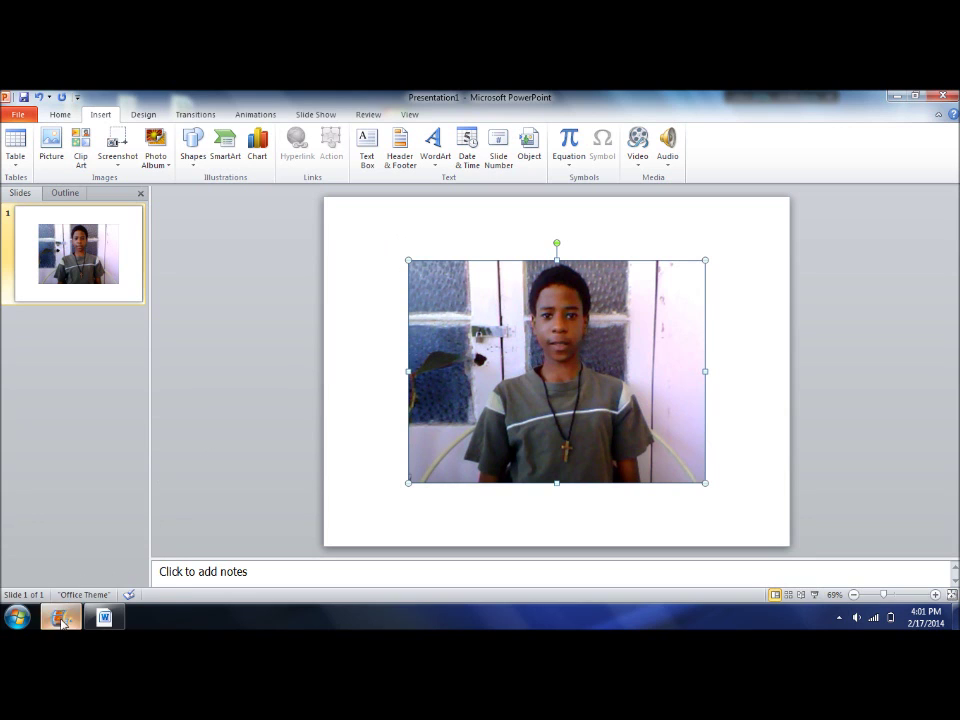
pyautogui.rightClick(61, 617)
pyautogui.click(62, 580)
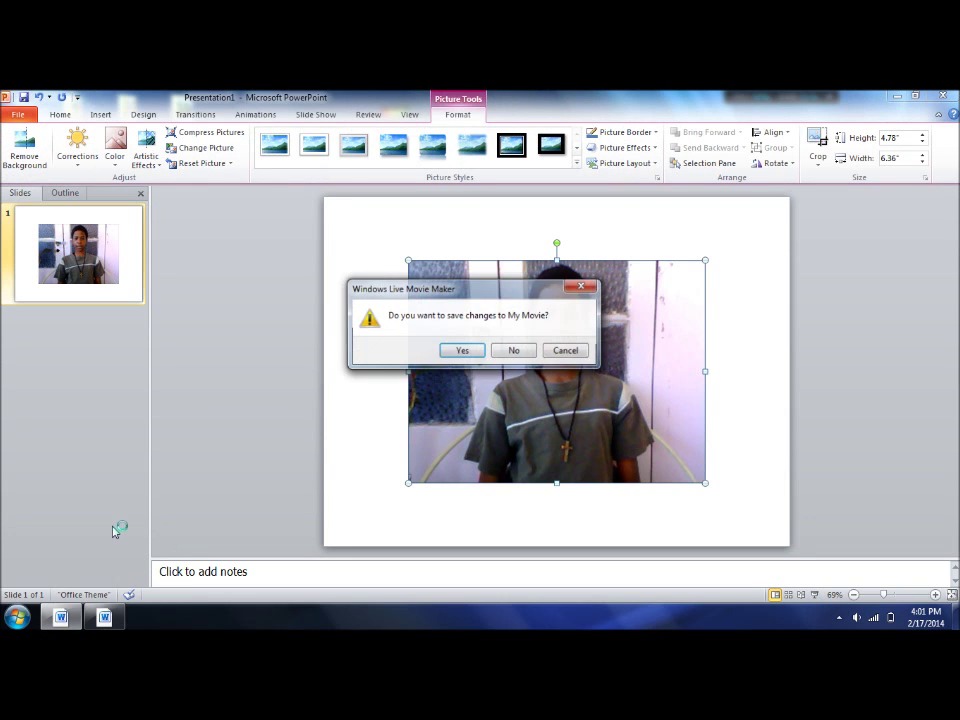
pyautogui.click(505, 349)
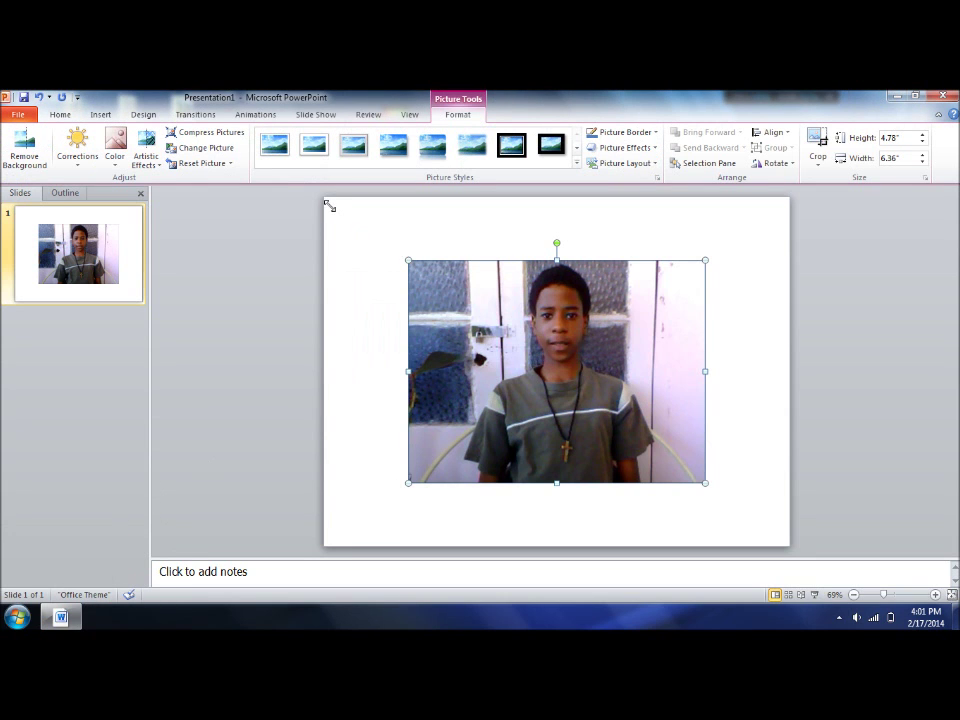
# Stretch the snapshot to fill the whole slide at 10" by 7.51".
pyautogui.moveTo(324, 200); pyautogui.dragTo(318, 197)
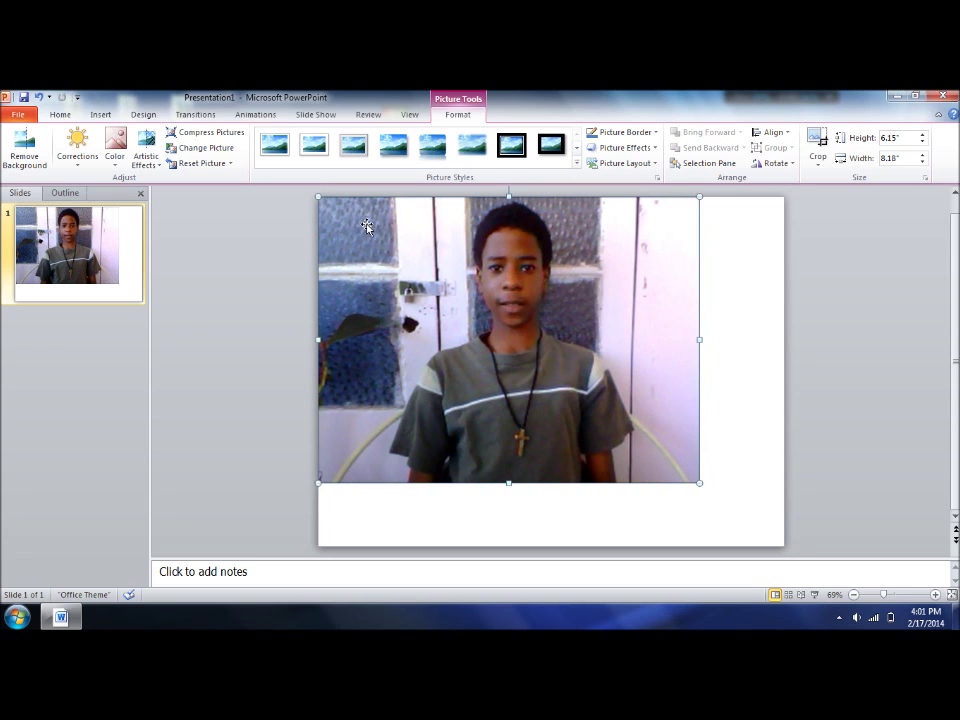
pyautogui.moveTo(699, 483); pyautogui.dragTo(784, 536)
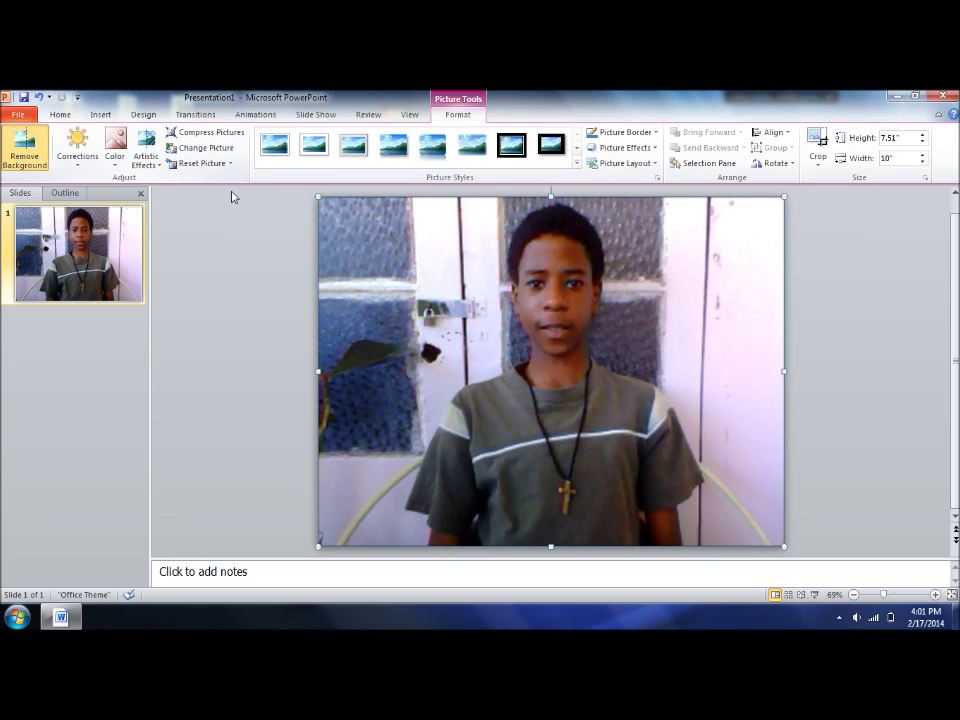
pyautogui.click(47, 148)
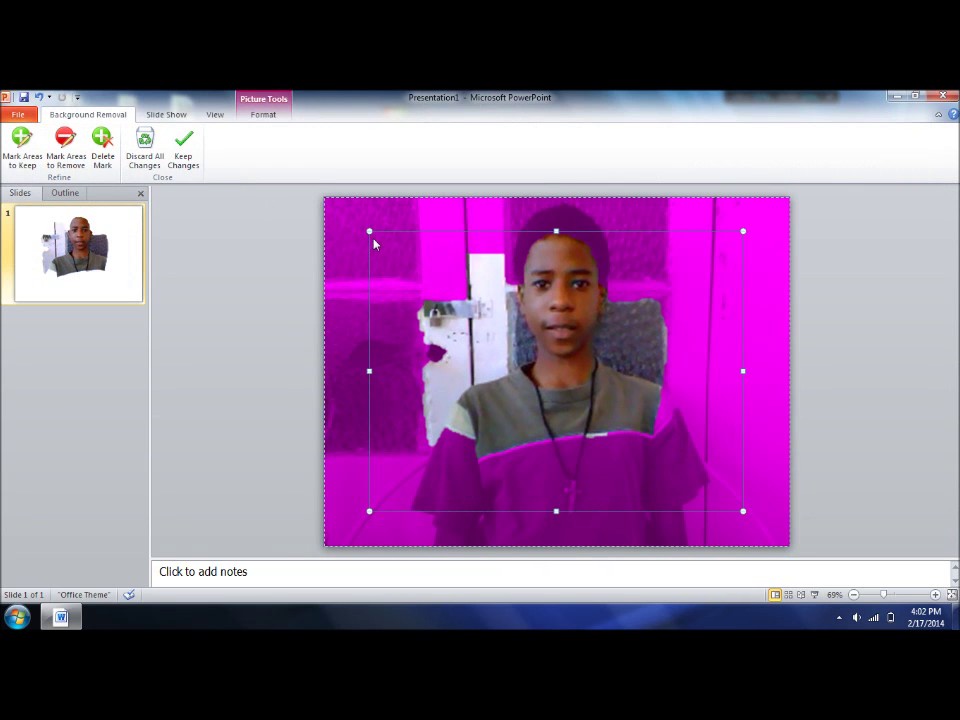
# Fit the Background Removal keep area around the boy, spanning the picture's top to bottom edge.
pyautogui.moveTo(557, 511); pyautogui.dragTo(565, 545)
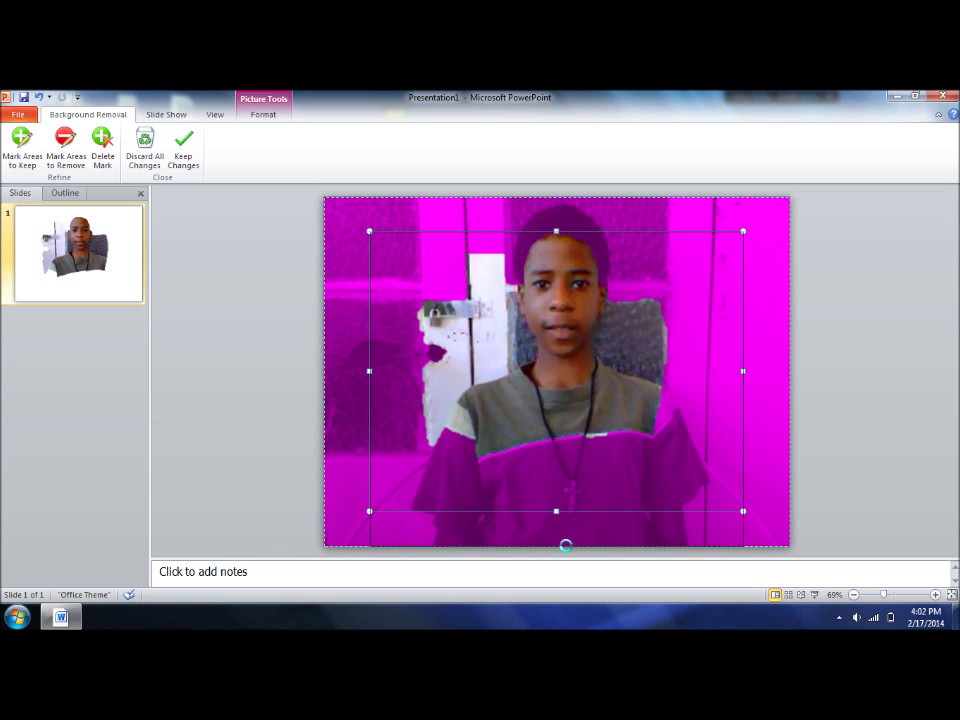
pyautogui.moveTo(737, 389); pyautogui.dragTo(705, 401)
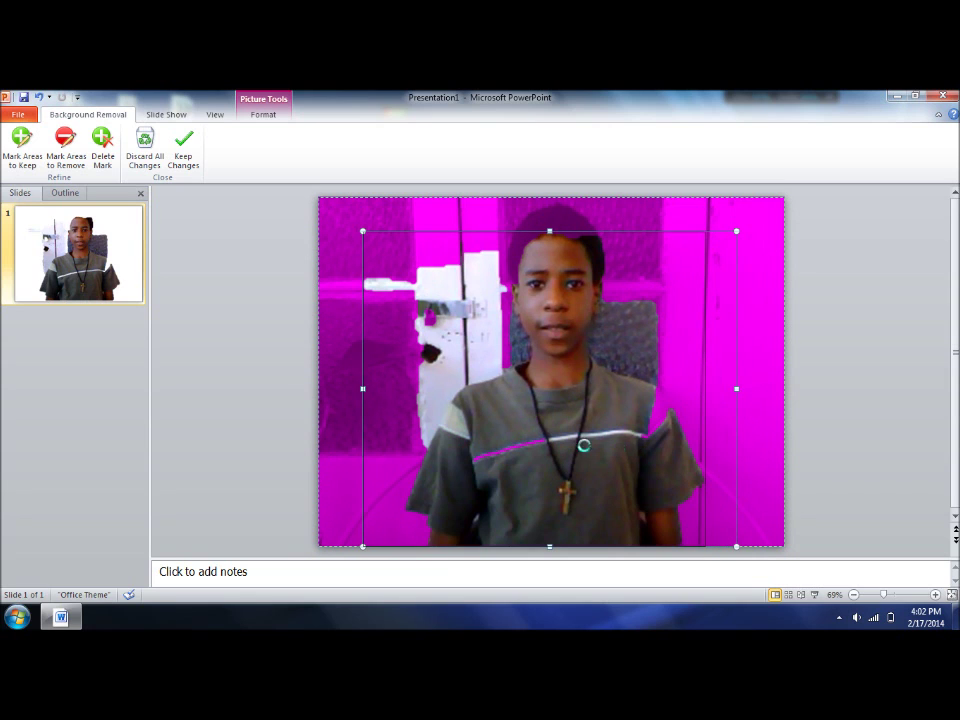
pyautogui.moveTo(382, 391); pyautogui.dragTo(404, 394)
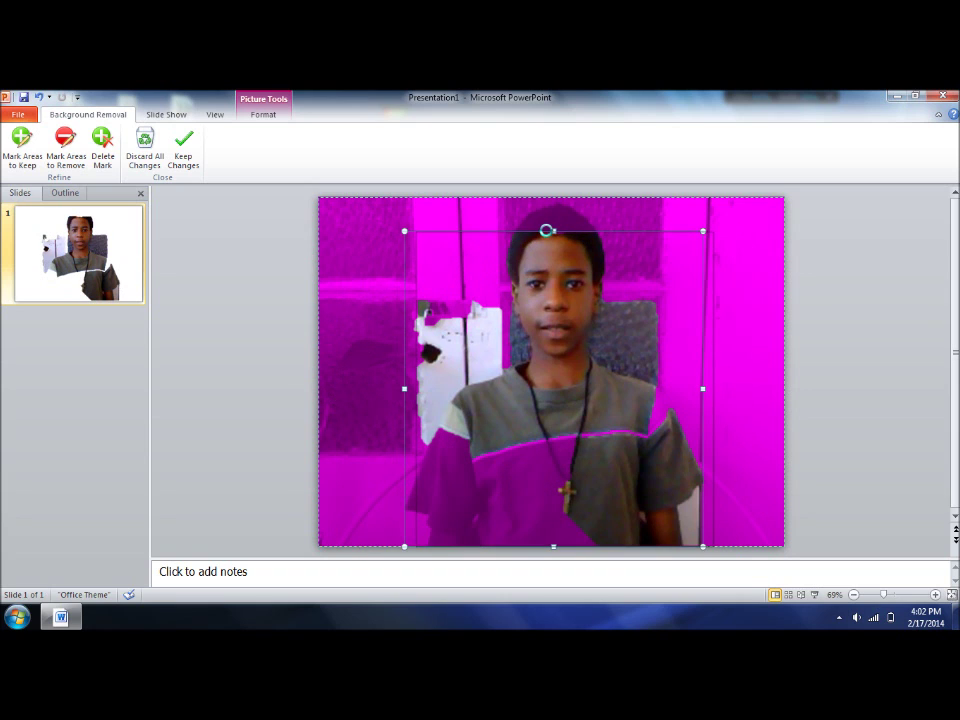
pyautogui.moveTo(547, 231); pyautogui.dragTo(552, 233)
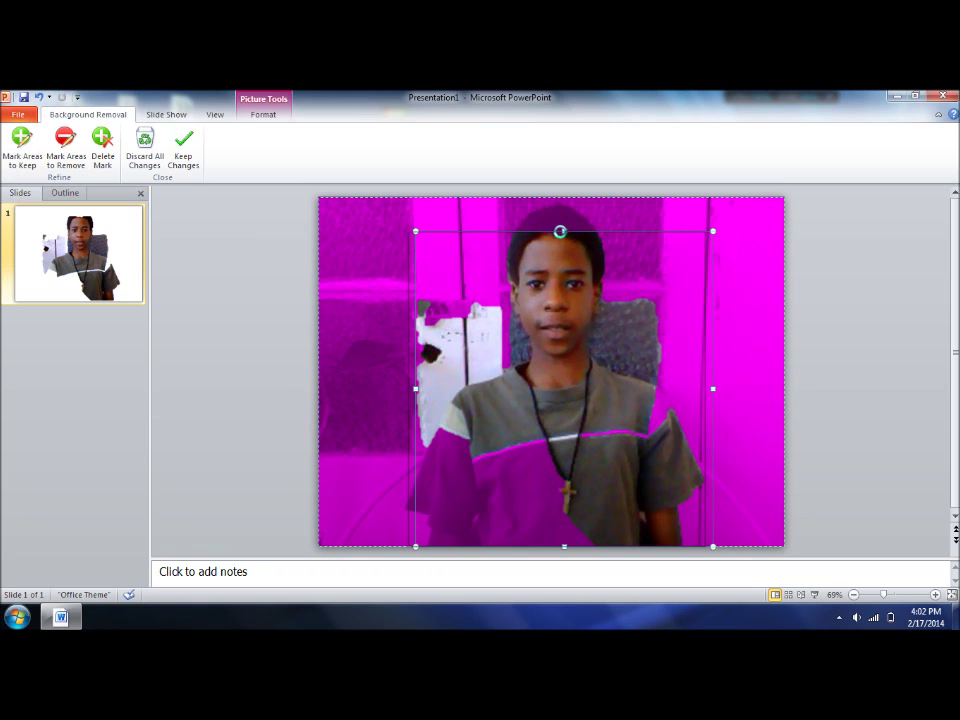
pyautogui.moveTo(569, 229); pyautogui.dragTo(565, 233)
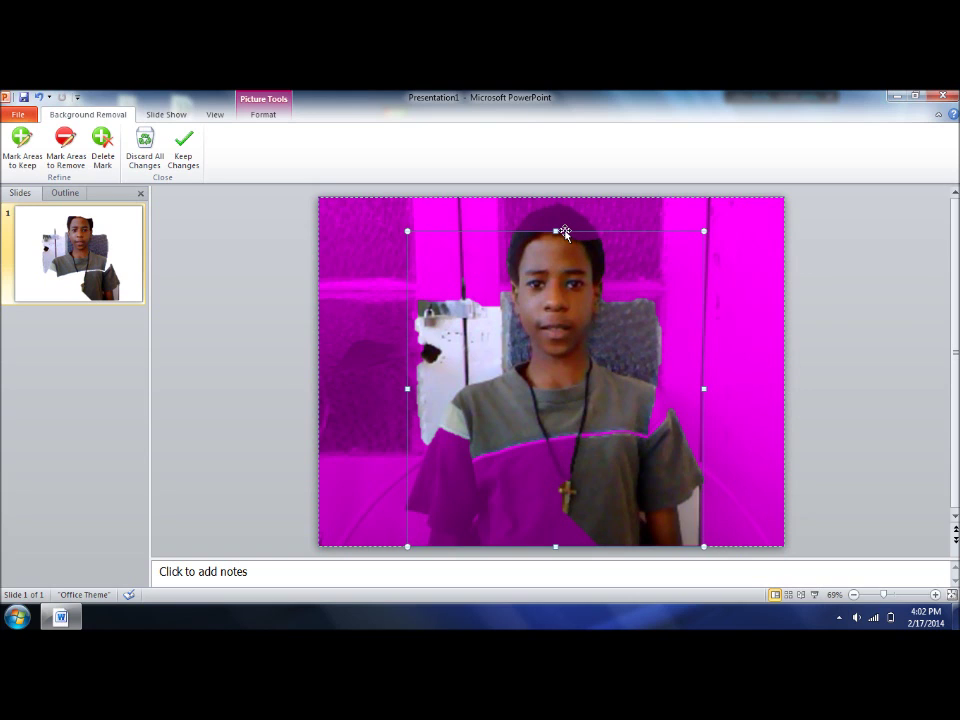
pyautogui.moveTo(553, 227)
pyautogui.mouseDown()
pyautogui.moveTo(553, 196)
pyautogui.moveTo(557, 203)
pyautogui.mouseUp()
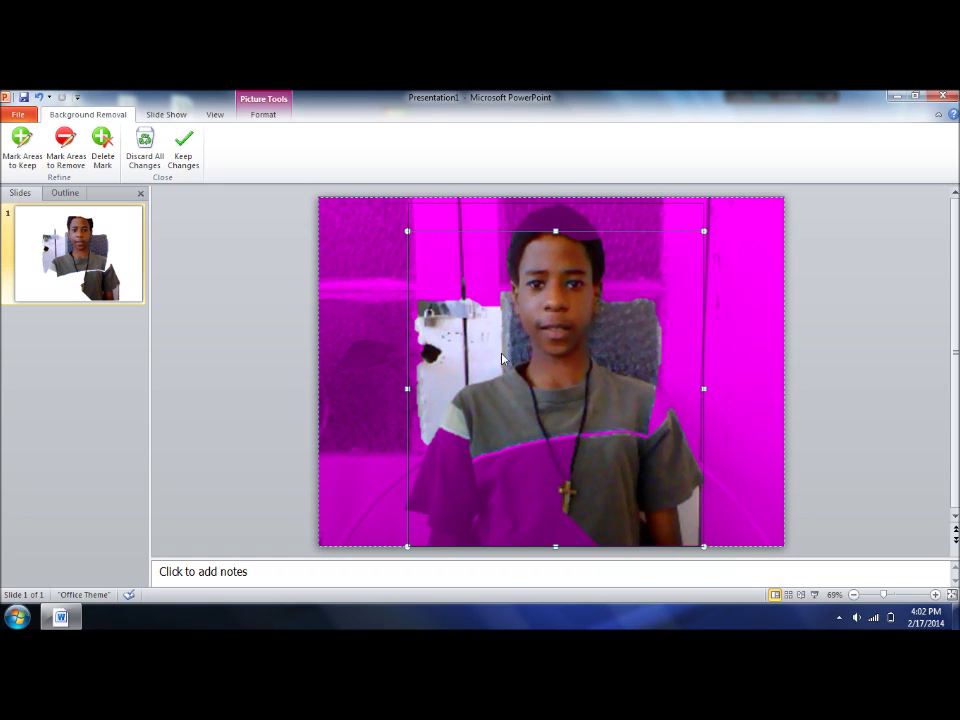
pyautogui.click(21, 148)
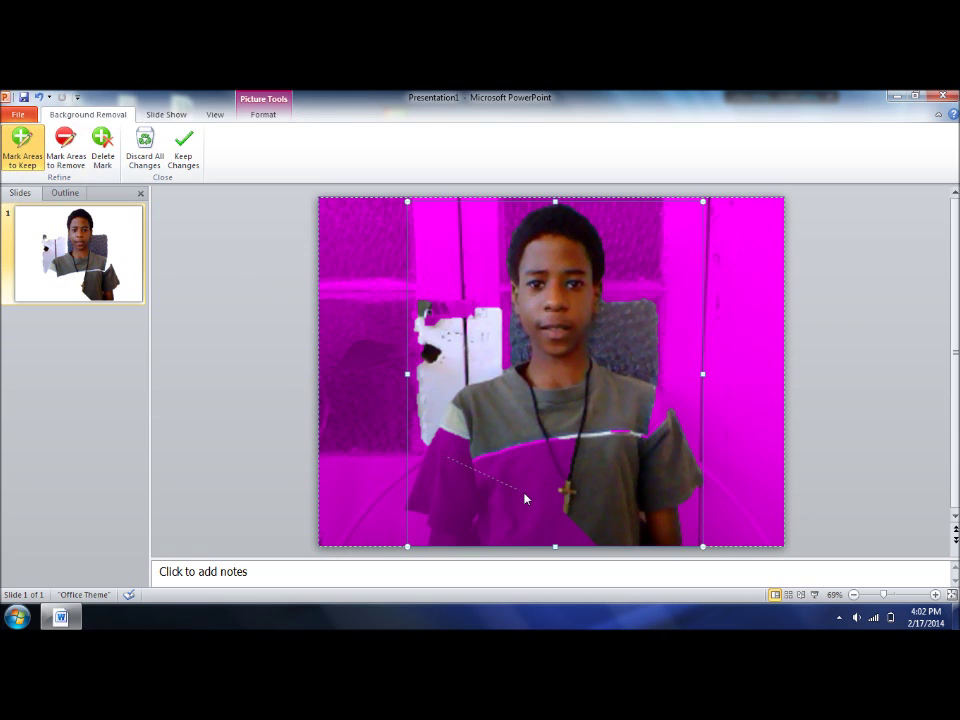
# Mark the lower shirt, the shirt stripe and the right shoulder edge as areas to keep.
pyautogui.moveTo(525, 497); pyautogui.dragTo(528, 492)
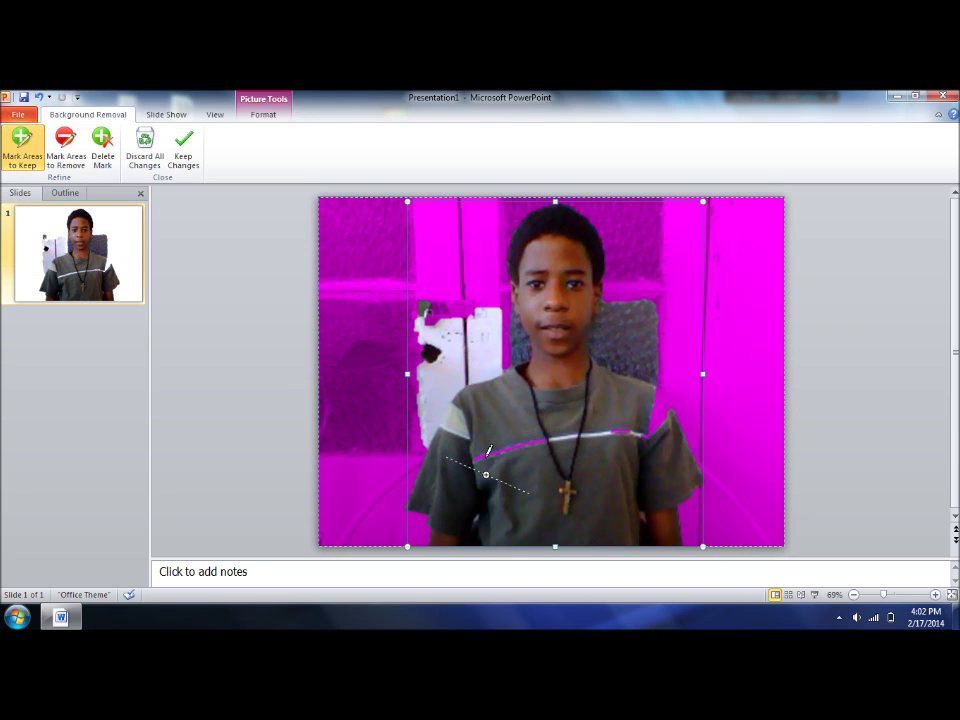
pyautogui.moveTo(567, 428); pyautogui.dragTo(480, 458)
pyautogui.moveTo(656, 431); pyautogui.dragTo(673, 444)
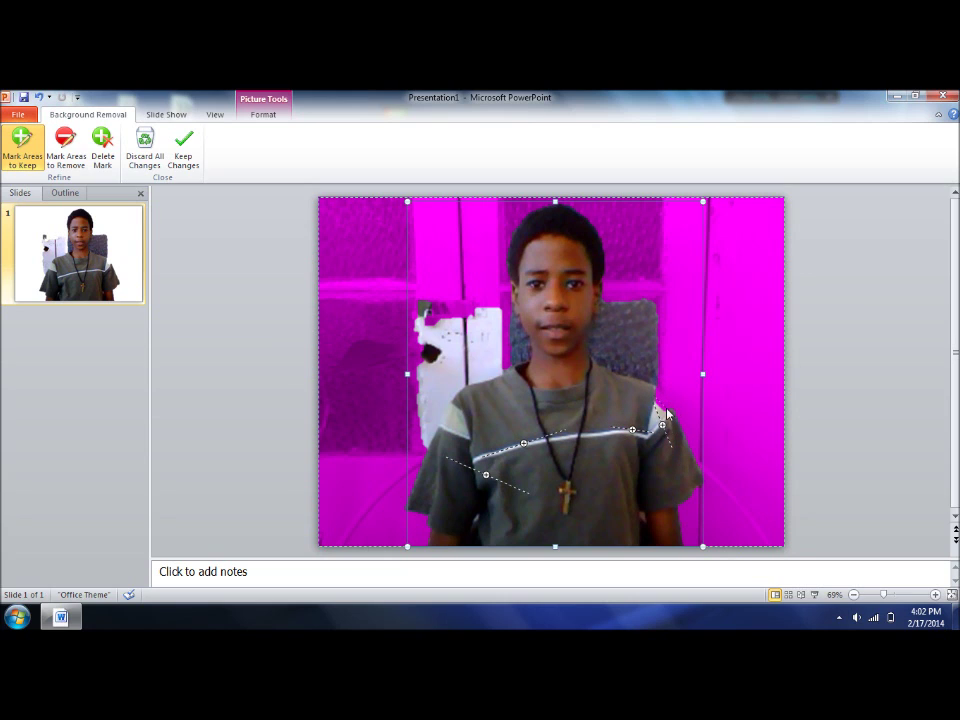
pyautogui.moveTo(656, 395); pyautogui.dragTo(663, 405)
pyautogui.click(70, 154)
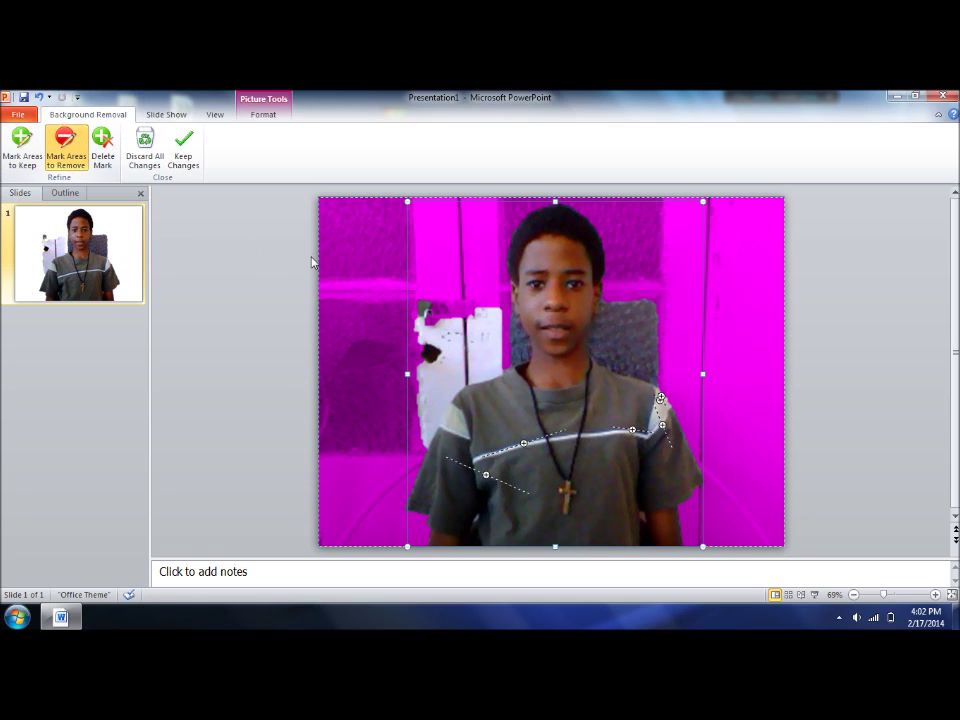
# Mark the door, chair, neck gaps and lower shirt-edge patches around the boy for removal.
pyautogui.moveTo(493, 300); pyautogui.dragTo(456, 366)
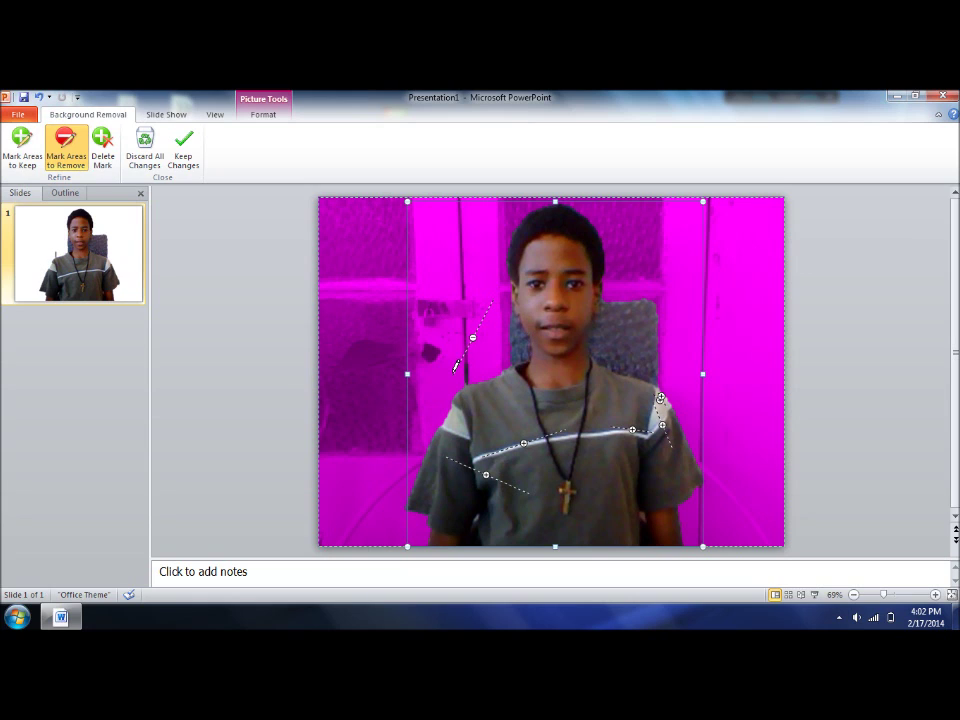
pyautogui.click(519, 344)
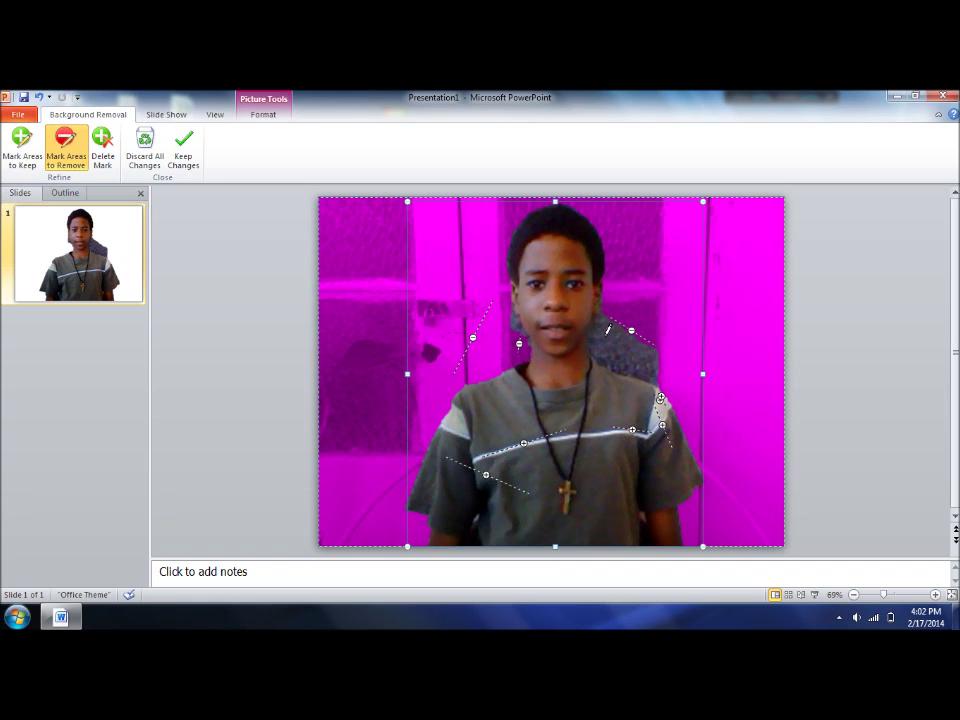
pyautogui.moveTo(606, 336); pyautogui.dragTo(660, 361)
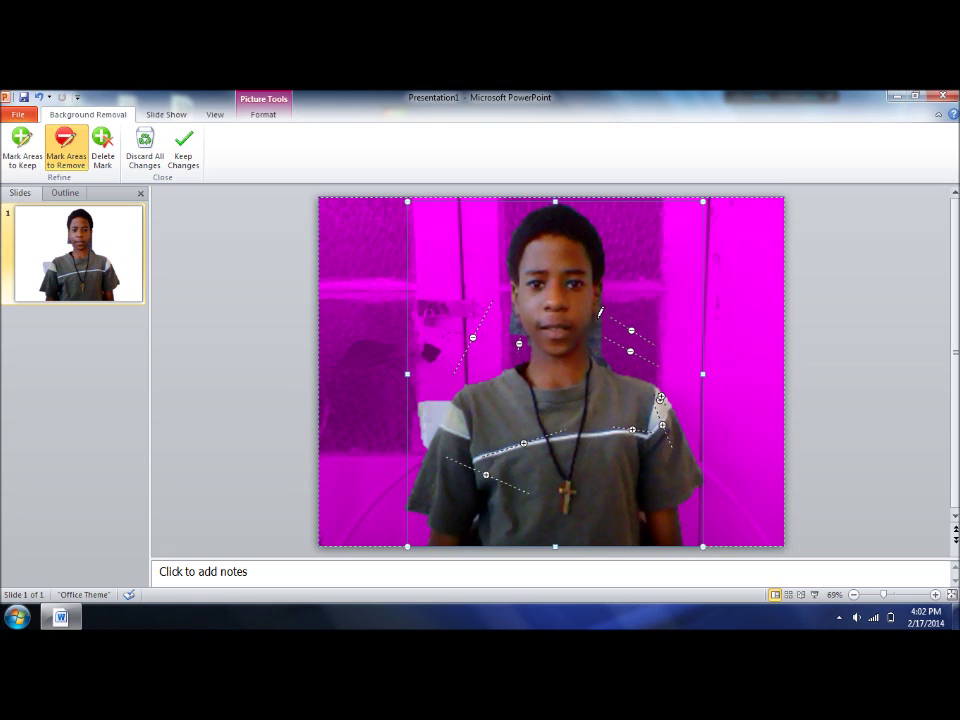
pyautogui.click(597, 334)
pyautogui.moveTo(427, 406); pyautogui.dragTo(424, 357)
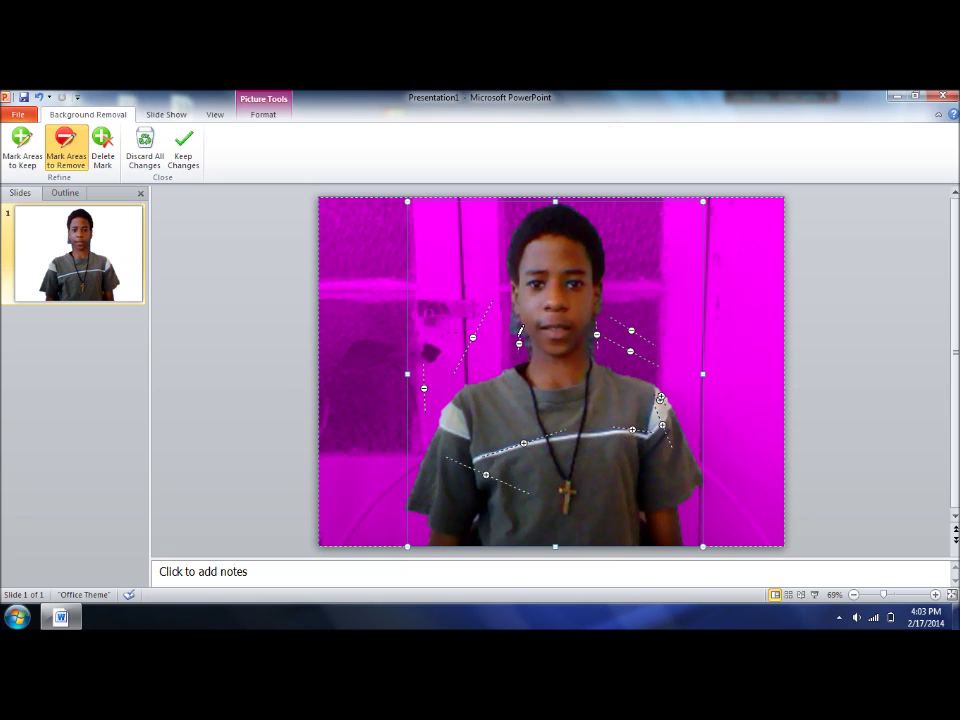
pyautogui.click(519, 342)
pyautogui.click(512, 318)
pyautogui.click(529, 346)
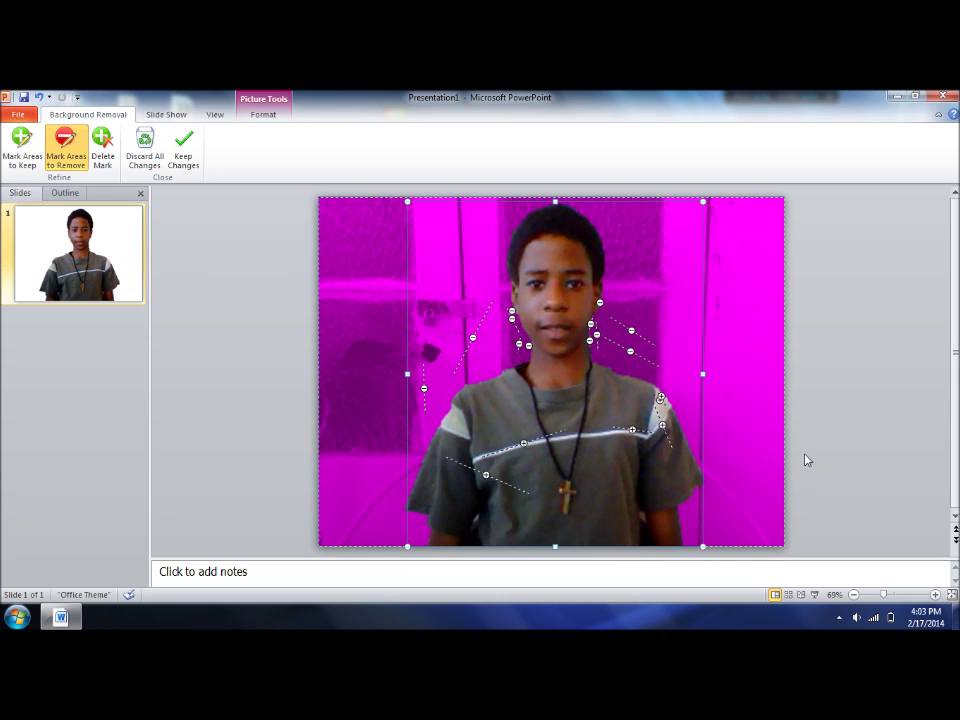
pyautogui.click(474, 519)
pyautogui.click(642, 516)
# Keep the background removal changes, leaving the boy cut out on a white slide.
pyautogui.click(857, 494)
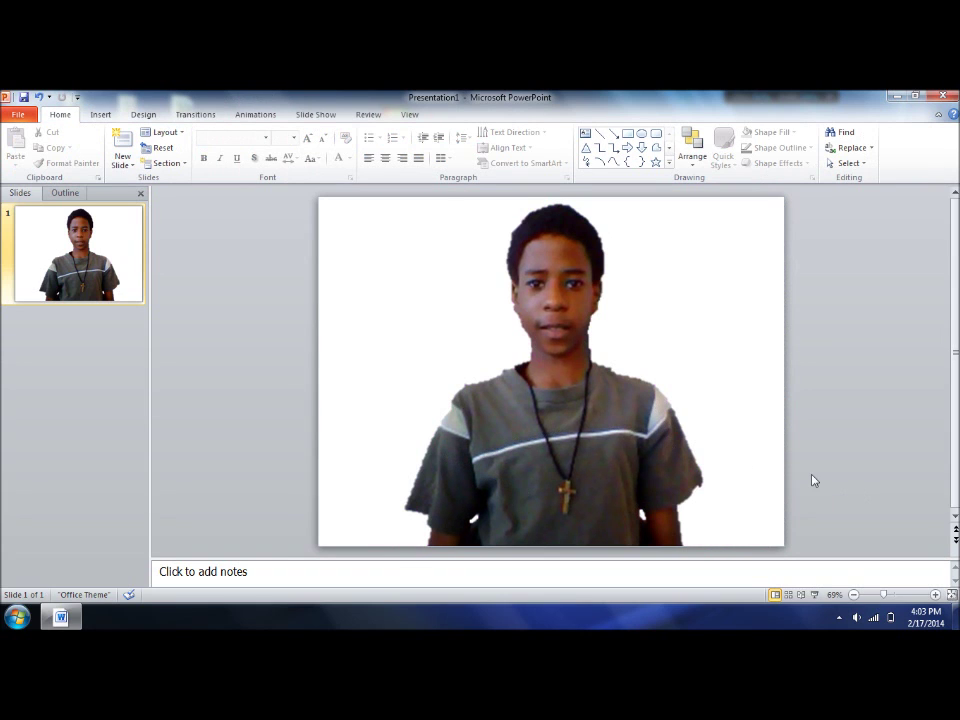
pyautogui.doubleClick(544, 364)
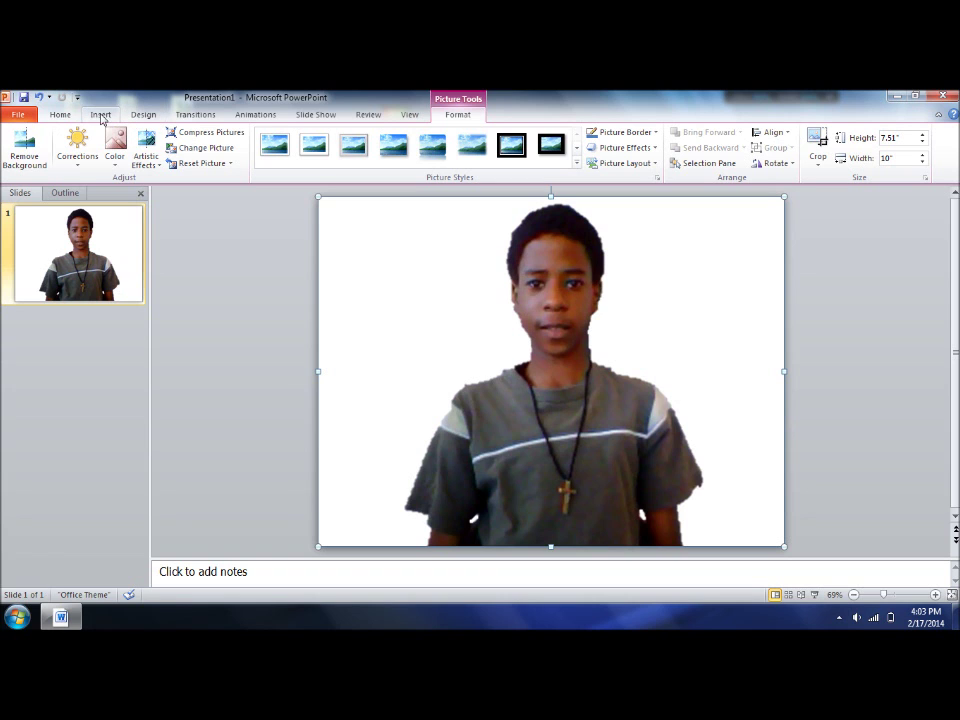
pyautogui.click(100, 115)
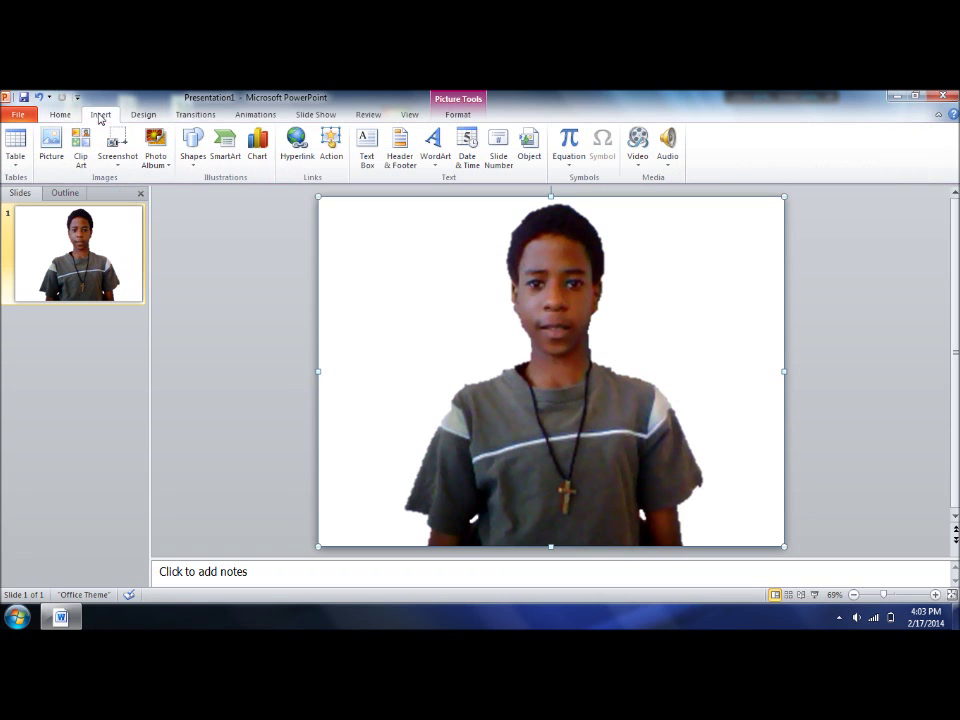
# Insert the plain black picture from the New Briefcase folder and nudge it up and left.
pyautogui.click(49, 148)
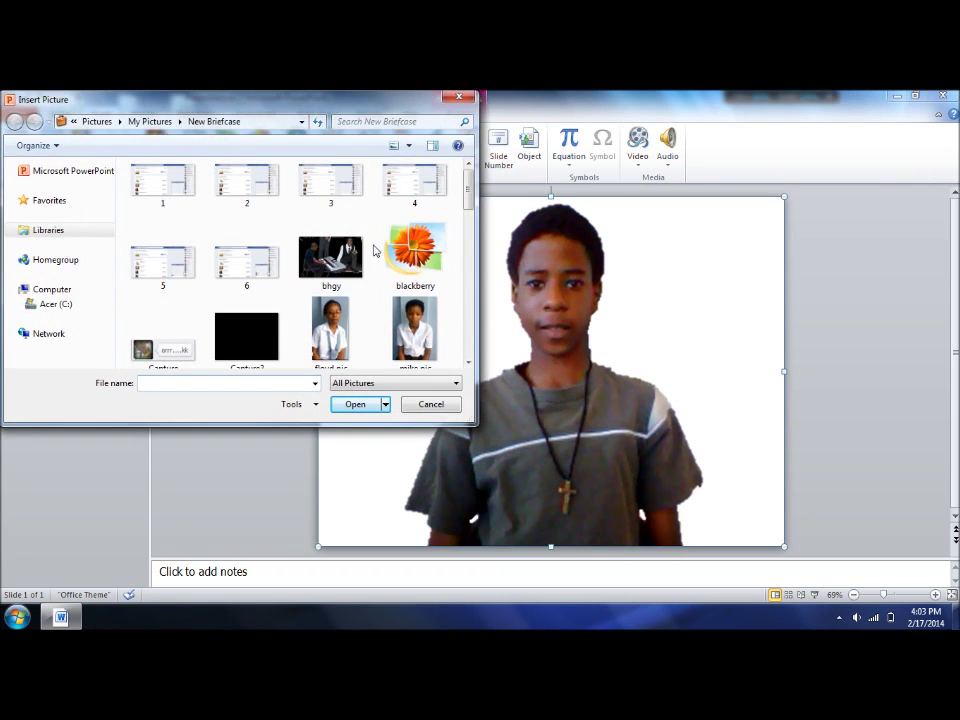
pyautogui.doubleClick(259, 339)
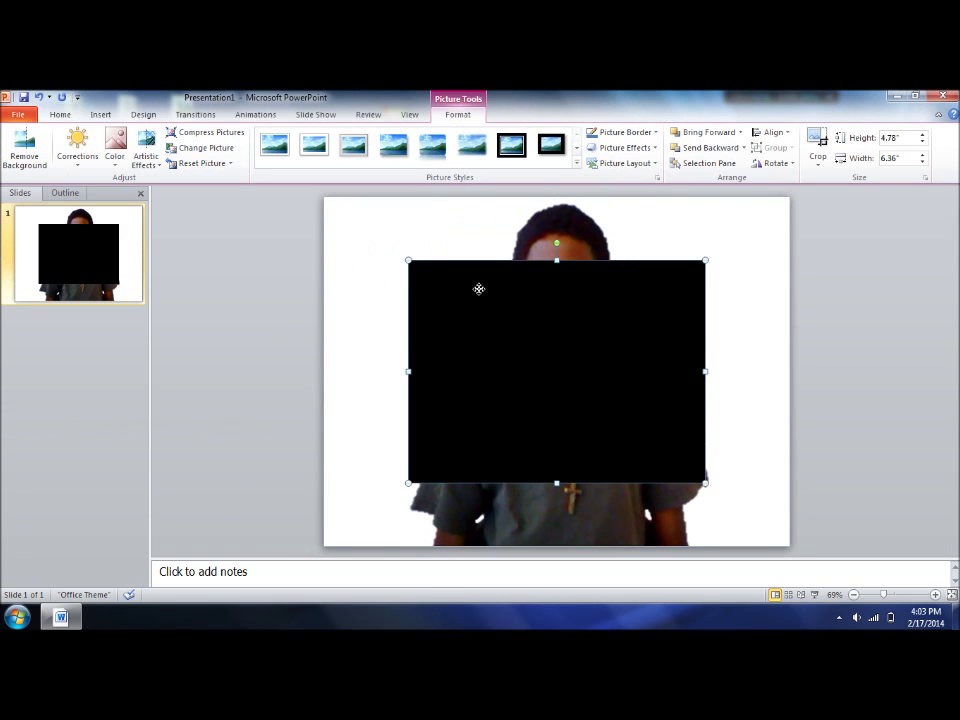
pyautogui.moveTo(479, 289); pyautogui.dragTo(453, 280)
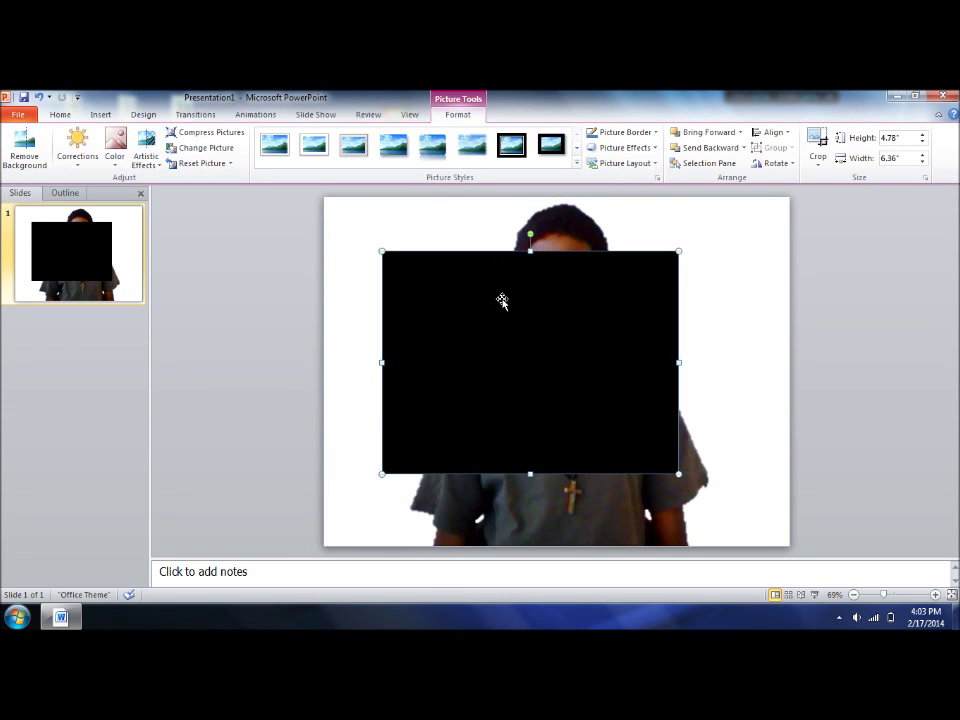
pyautogui.rightClick(545, 336)
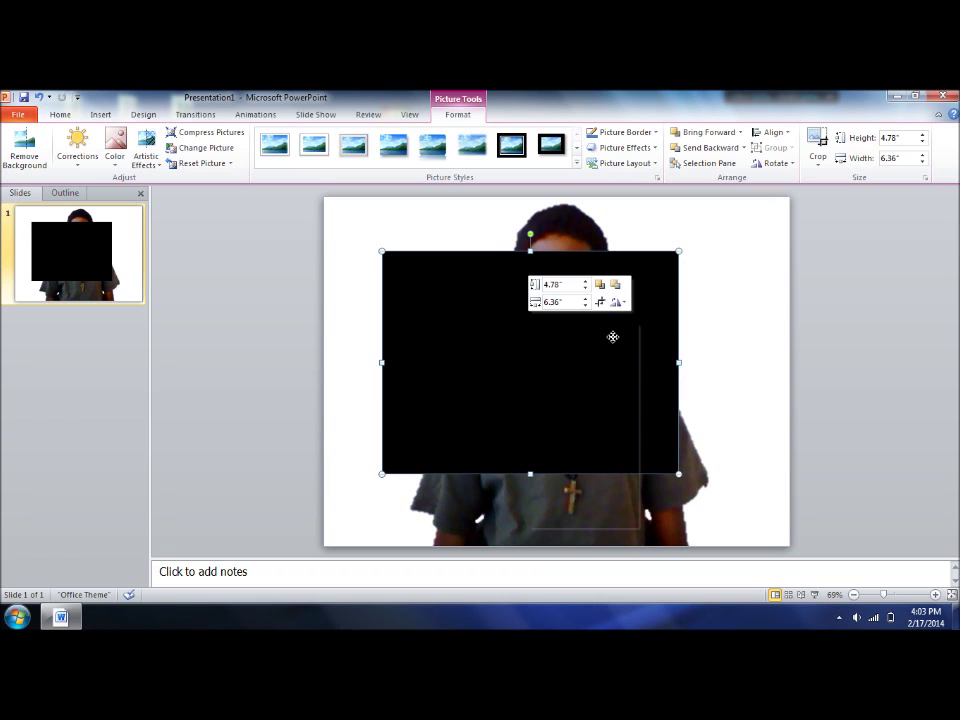
# Cut the black picture away and crop the boy photo's left and right sides inward.
pyautogui.click(640, 331)
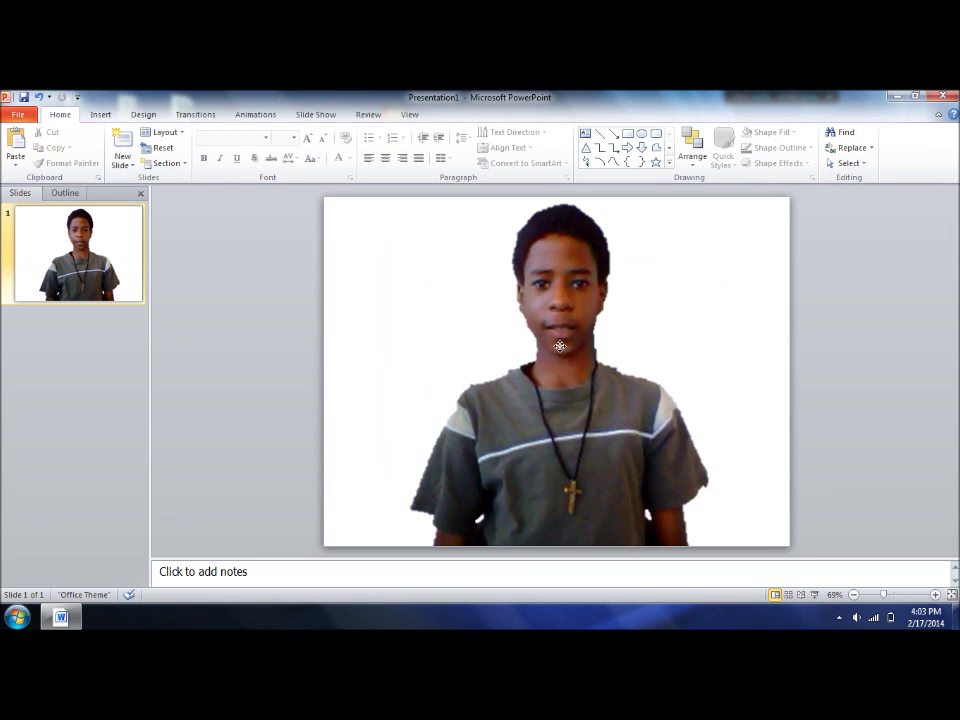
pyautogui.click(566, 343)
pyautogui.click(817, 140)
pyautogui.moveTo(789, 371); pyautogui.dragTo(707, 373)
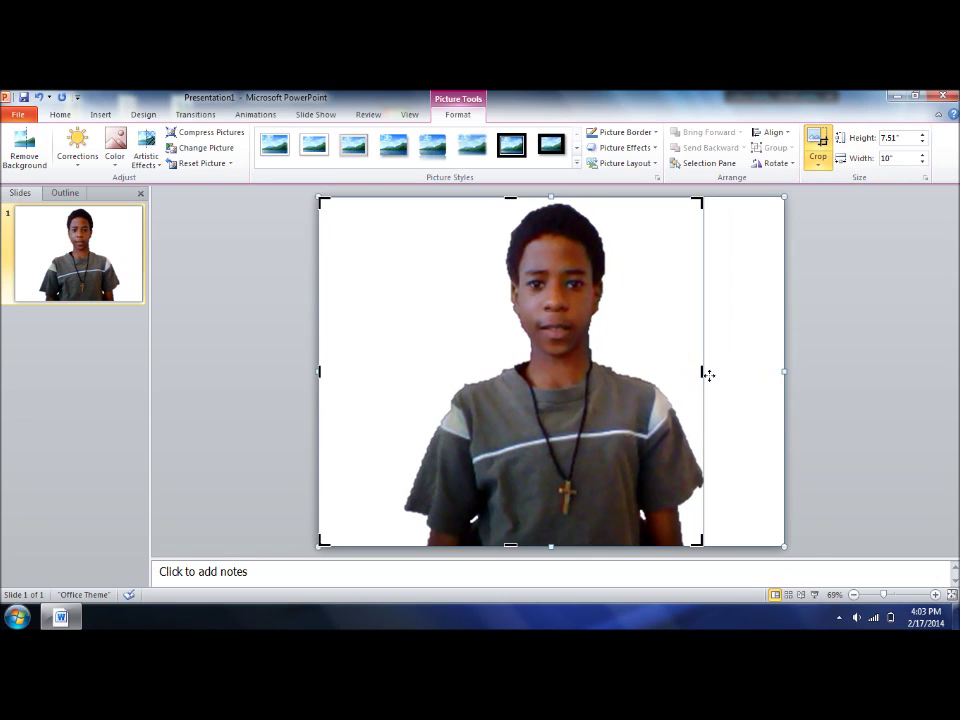
pyautogui.moveTo(318, 371); pyautogui.dragTo(403, 381)
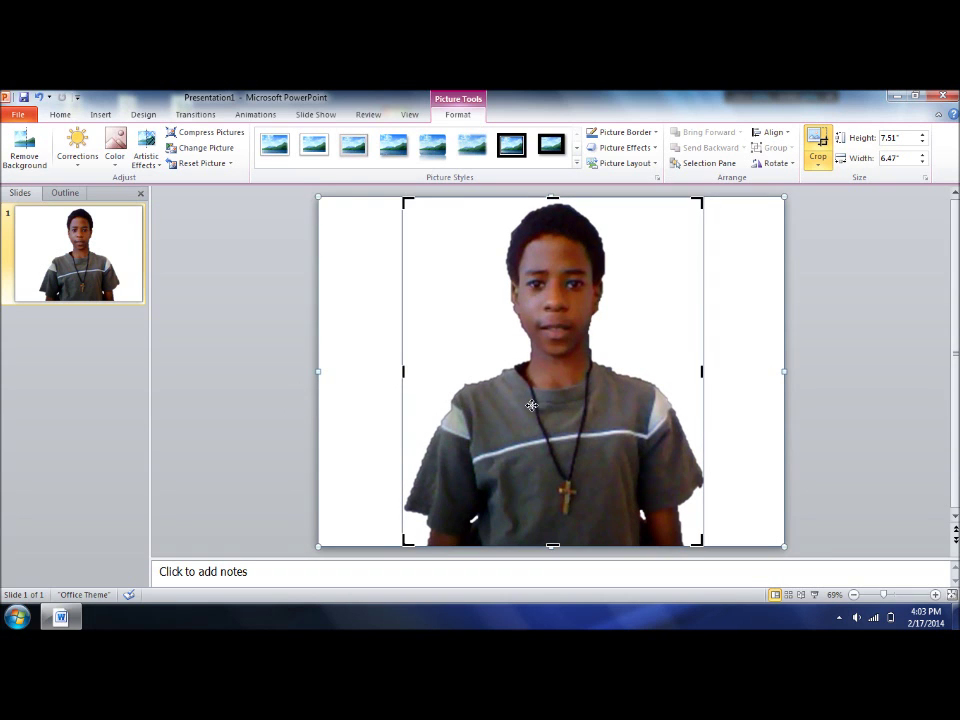
pyautogui.click(840, 336)
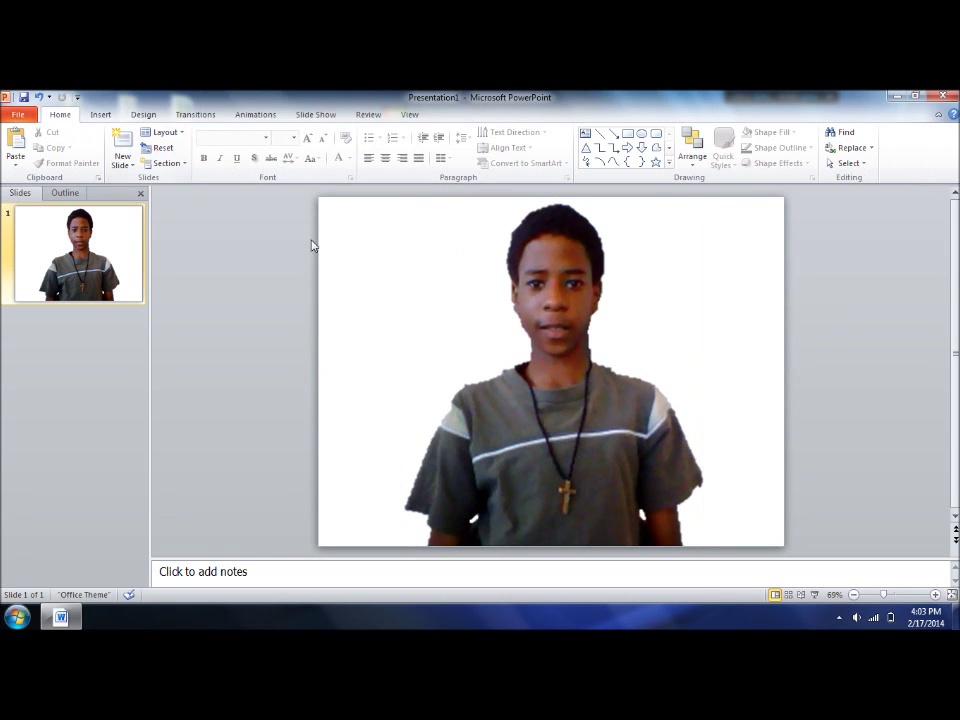
# Paste the black picture back, send it behind the boy, and stretch it to fill the slide.
pyautogui.click(404, 300)
pyautogui.rightClick(404, 300)
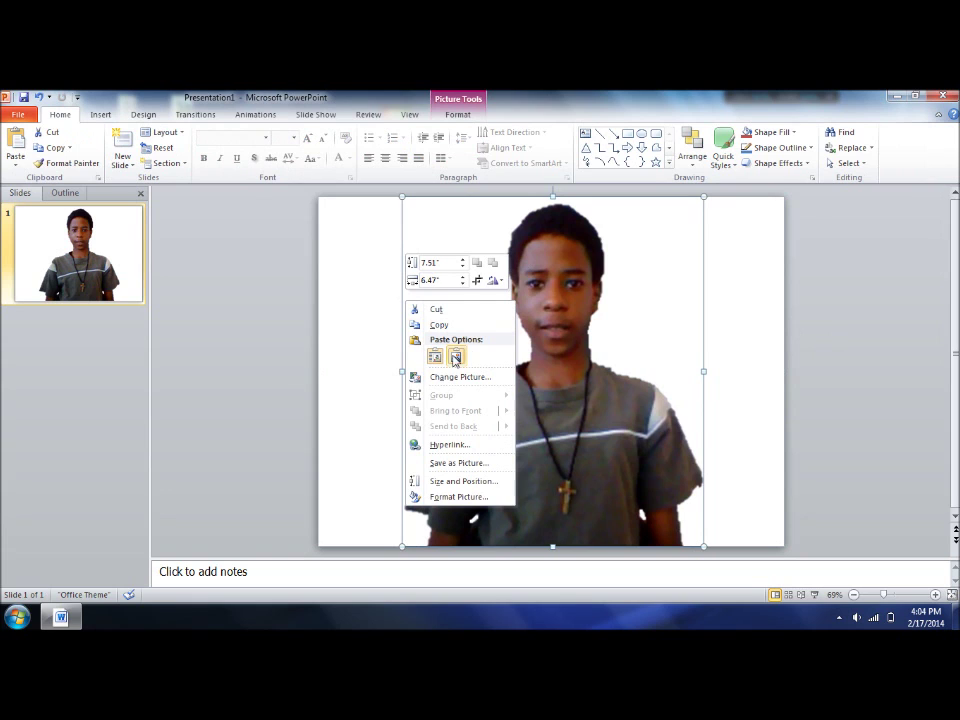
pyautogui.click(395, 320)
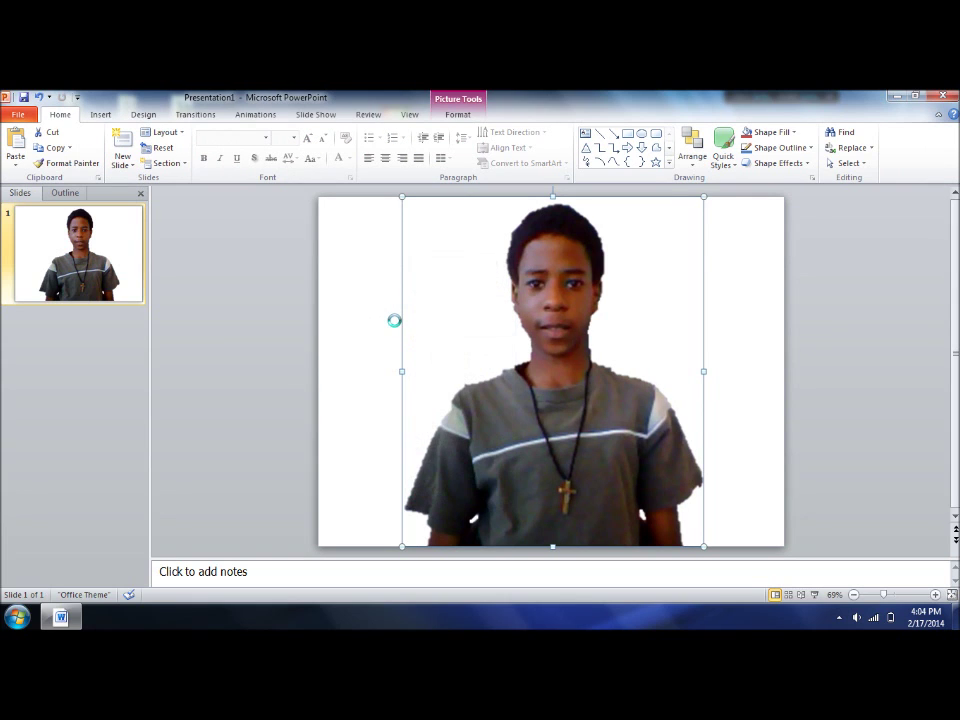
pyautogui.rightClick(460, 290)
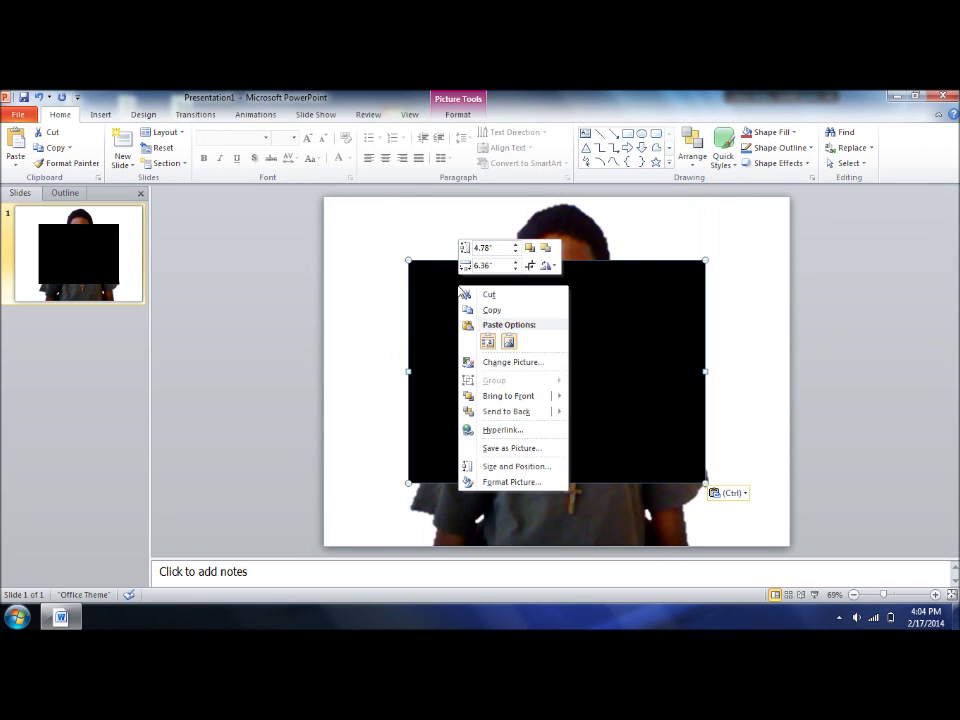
pyautogui.click(510, 411)
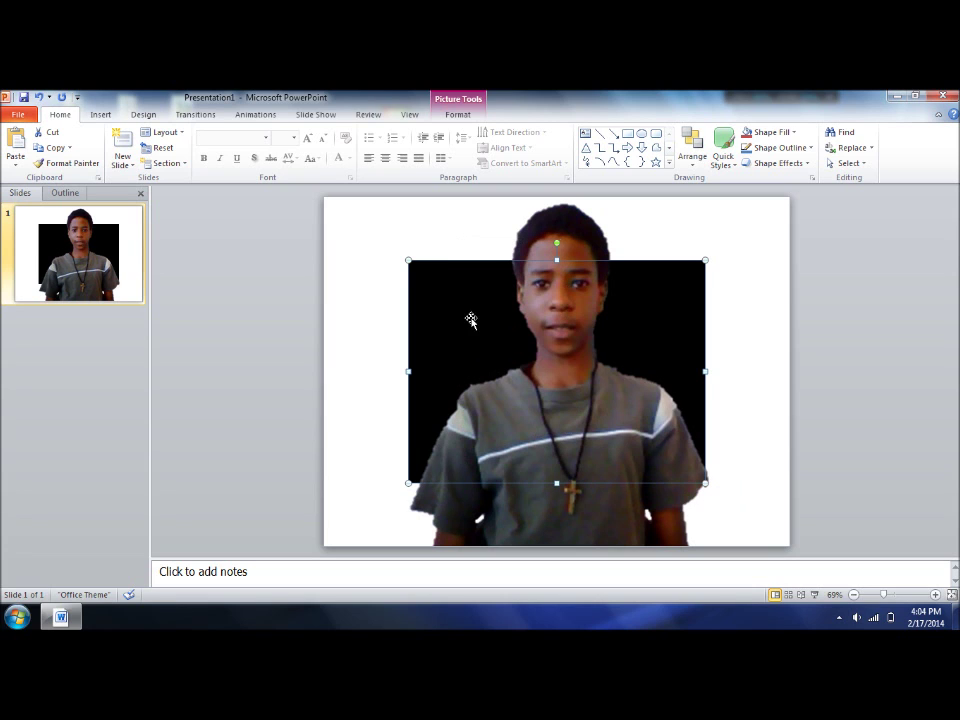
pyautogui.moveTo(408, 260); pyautogui.dragTo(318, 196)
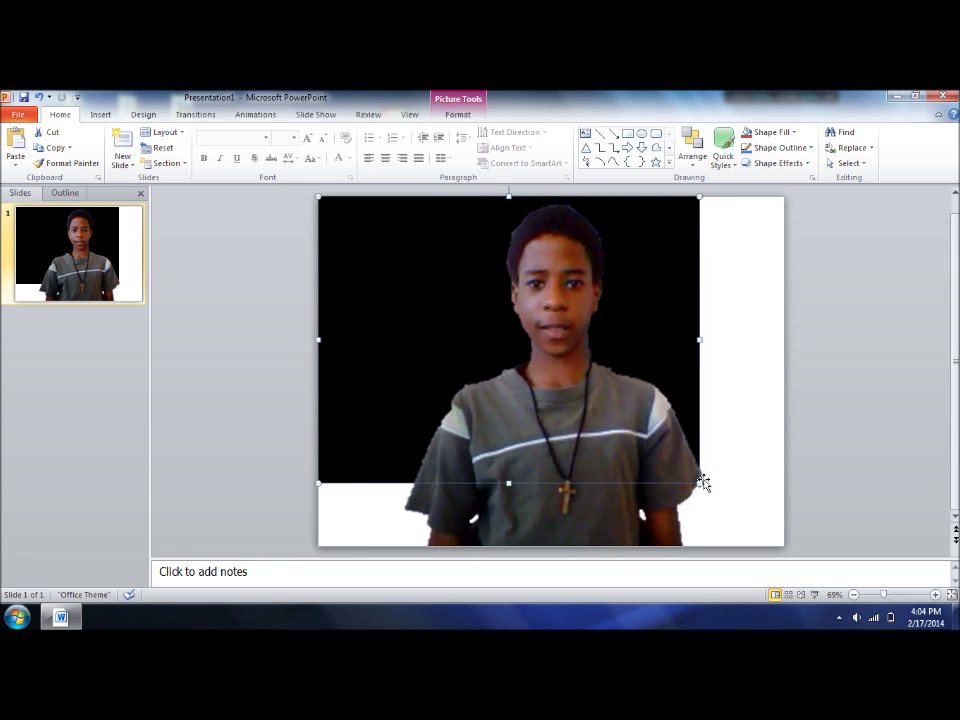
pyautogui.moveTo(703, 483); pyautogui.dragTo(790, 546)
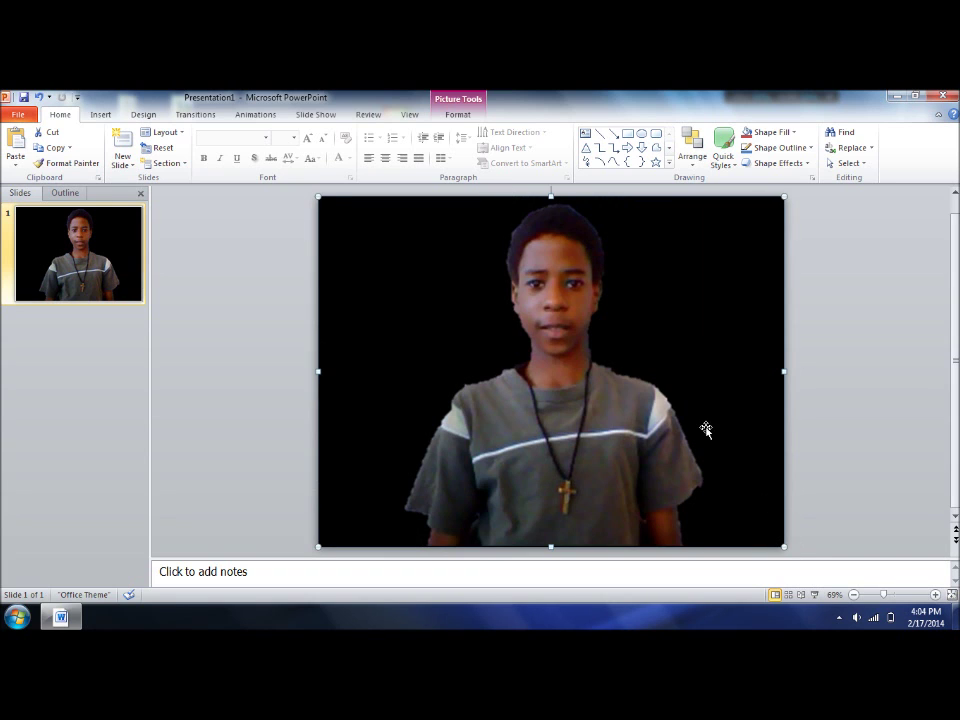
# Check the cut-out picture's options, then leave nothing selected on the slide.
pyautogui.click(851, 373)
pyautogui.click(598, 306)
pyautogui.rightClick(602, 312)
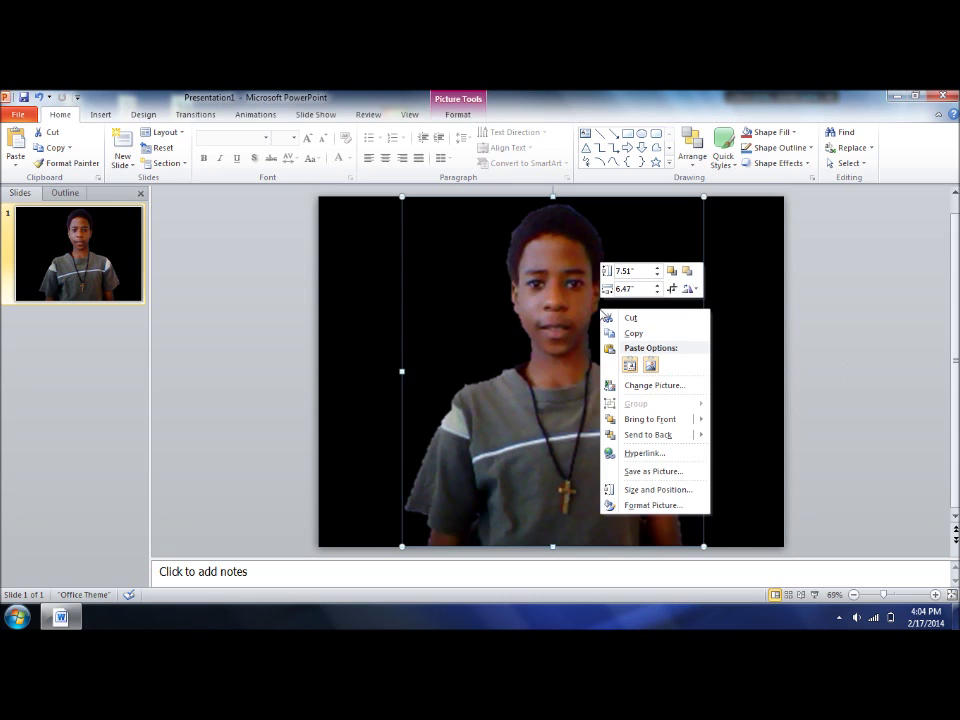
pyautogui.click(800, 287)
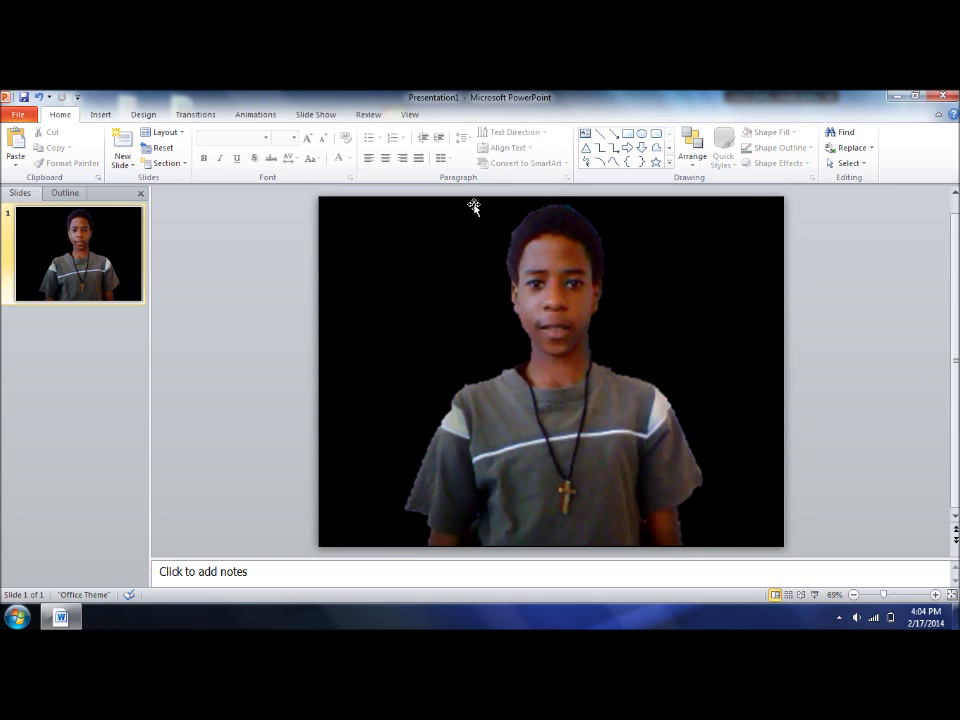
# Snip the whole boy-on-black slide, then delete both pictures to leave the slide blank.
pyautogui.hotkey('ctrl', 'alt', 's')
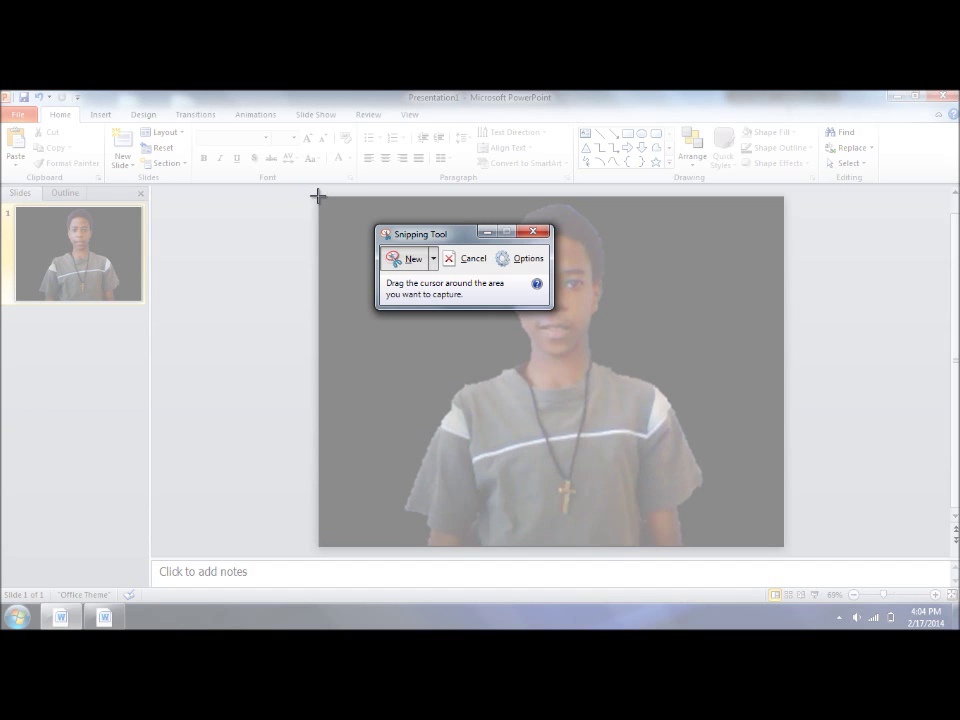
pyautogui.moveTo(318, 196); pyautogui.dragTo(784, 546)
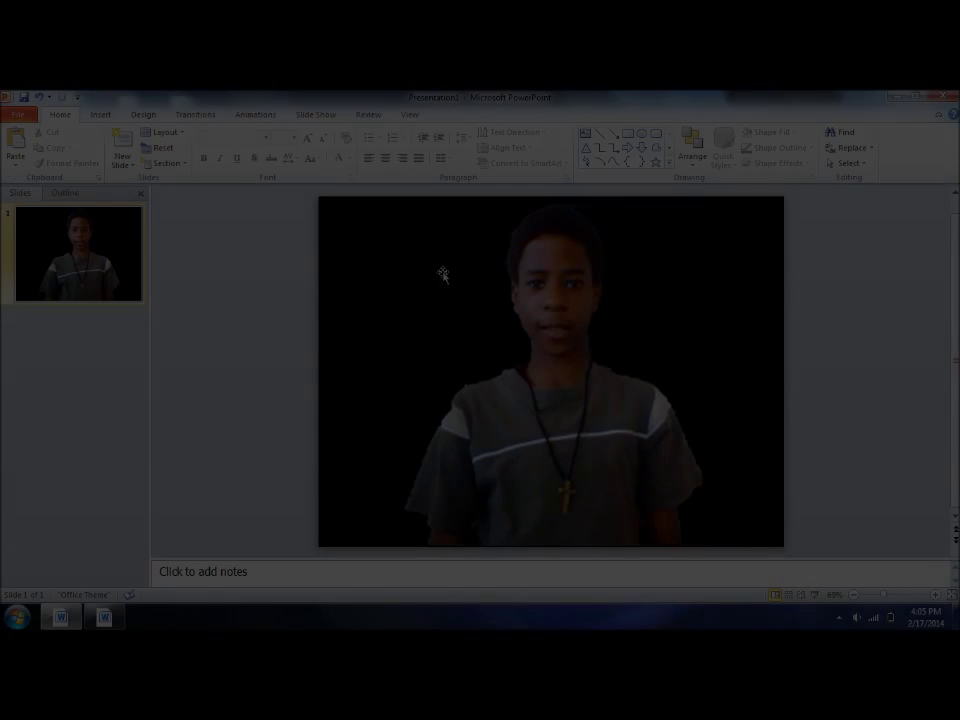
pyautogui.click(440, 272)
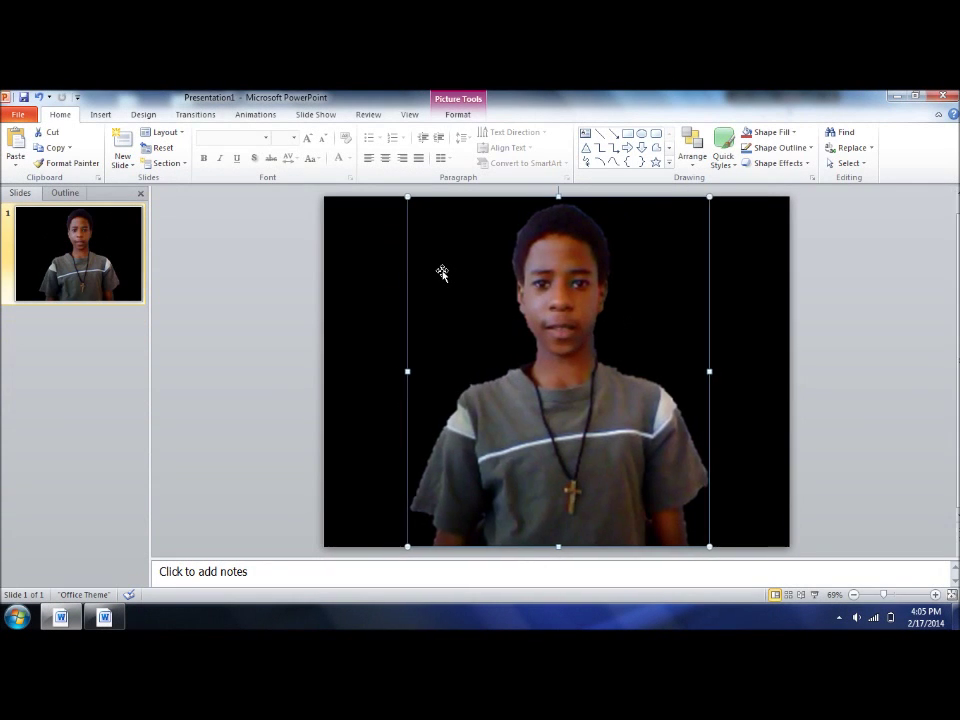
pyautogui.press('Delete')
pyautogui.click(441, 271)
pyautogui.press('Delete')
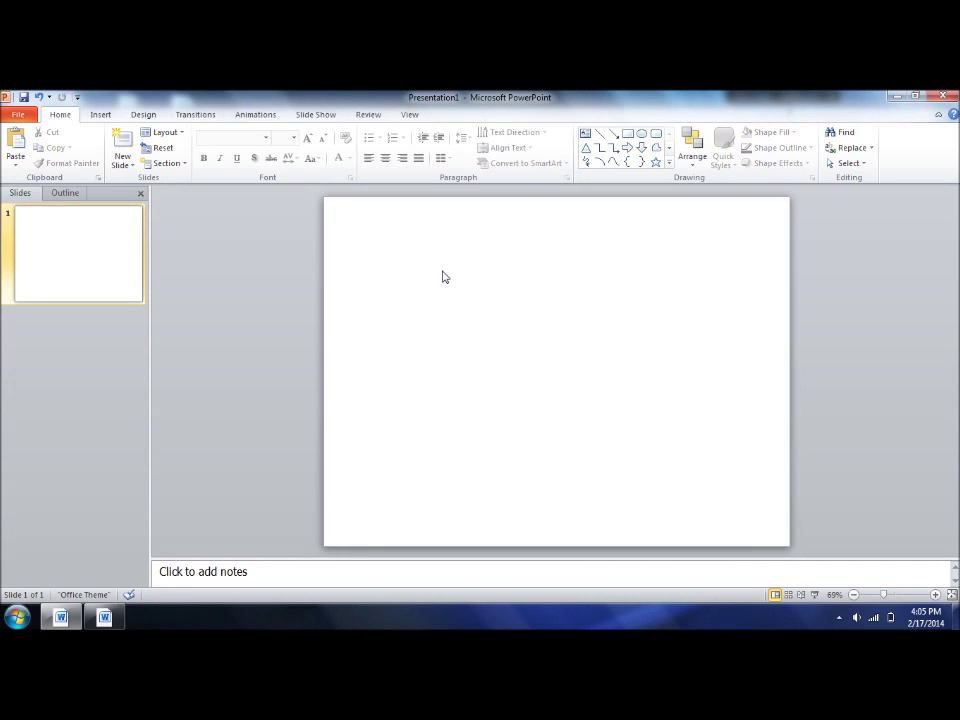
# Insert the Capture1 snapshot picture onto the blank slide.
pyautogui.click(104, 116)
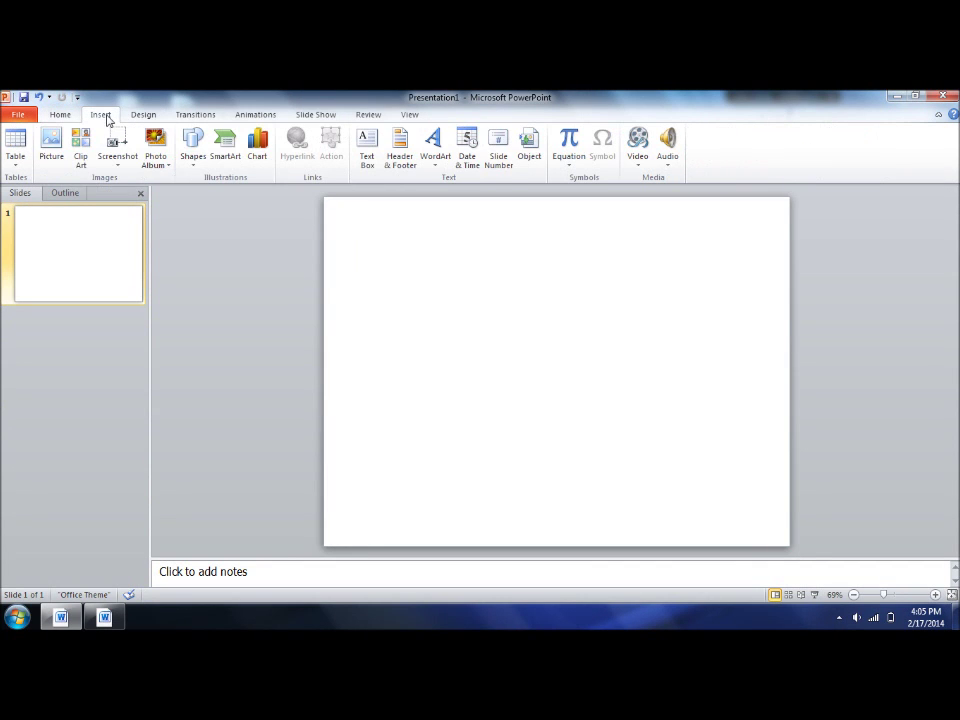
pyautogui.click(52, 148)
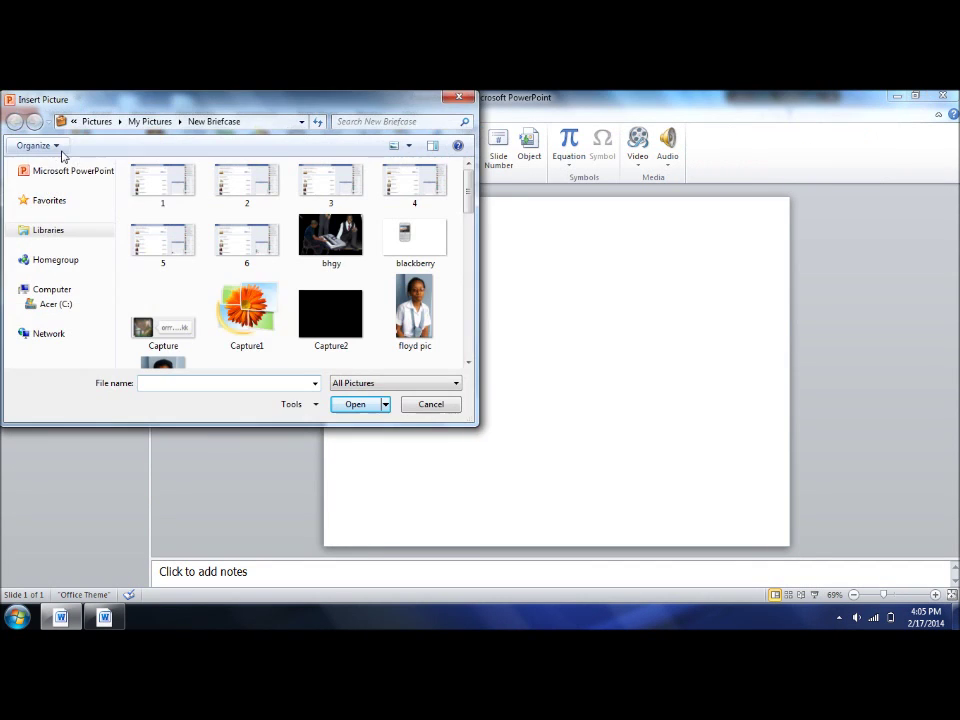
pyautogui.doubleClick(246, 318)
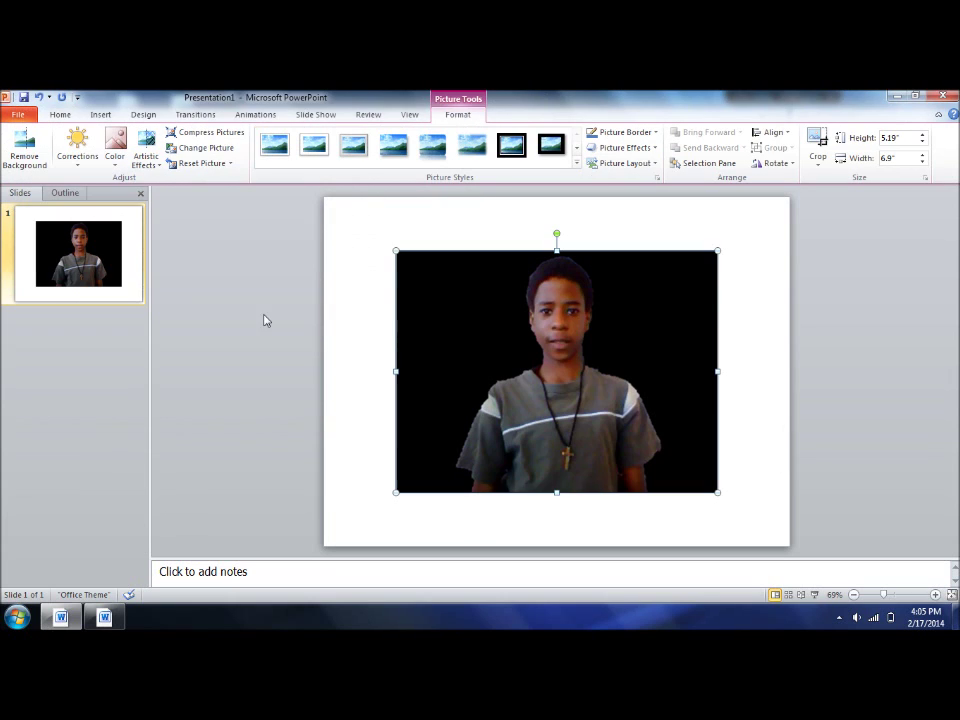
# Stretch the picture to cover the whole slide at 10" by 7.52", then reselect it.
pyautogui.moveTo(394, 247); pyautogui.dragTo(324, 198)
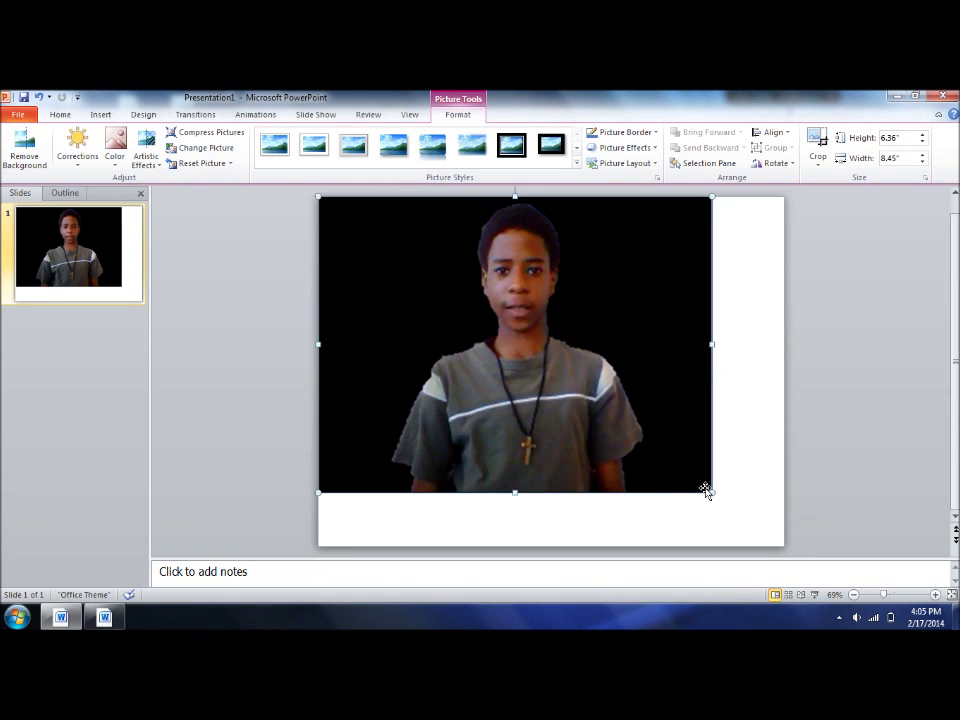
pyautogui.moveTo(711, 492); pyautogui.dragTo(785, 546)
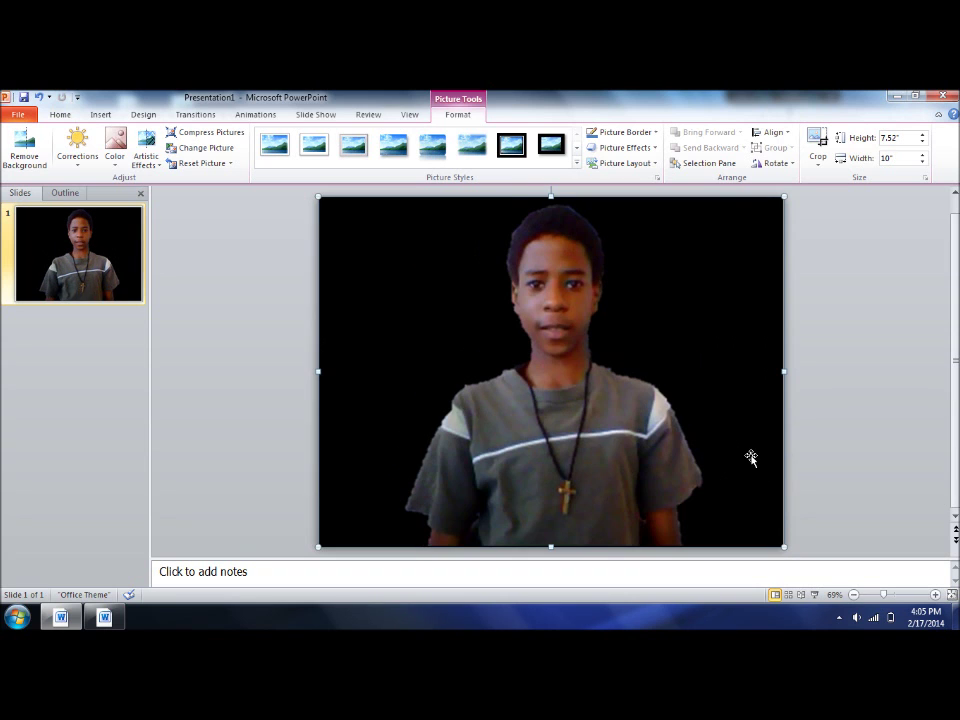
pyautogui.click(835, 460)
pyautogui.click(537, 347)
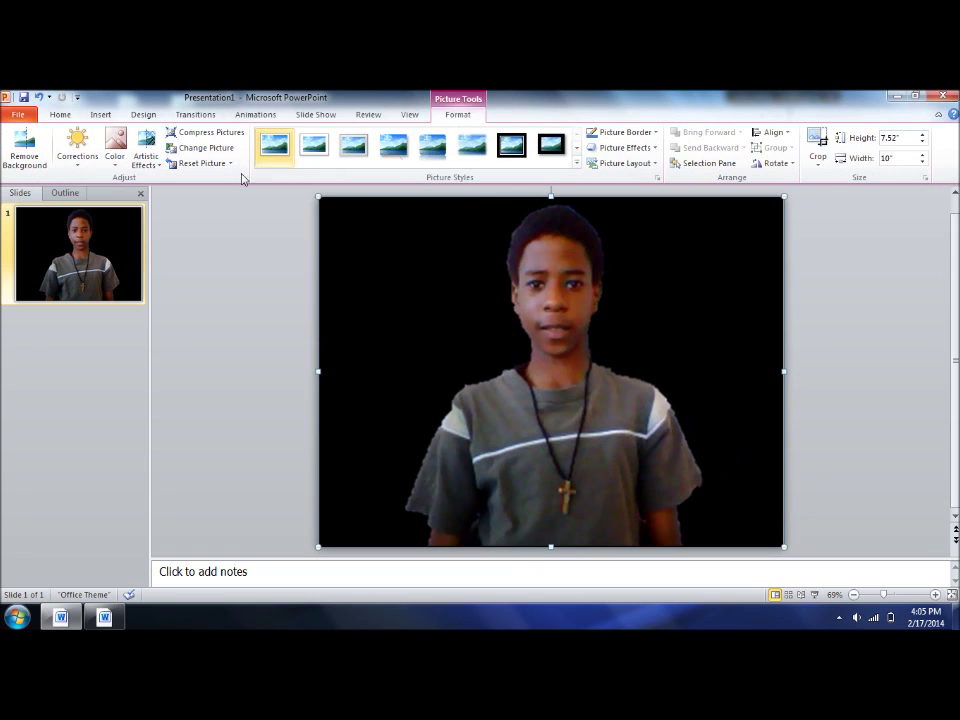
# Remove the person from the Capture1 picture with Remove Background, marking the shoulders, and keep the changes.
pyautogui.click(22, 148)
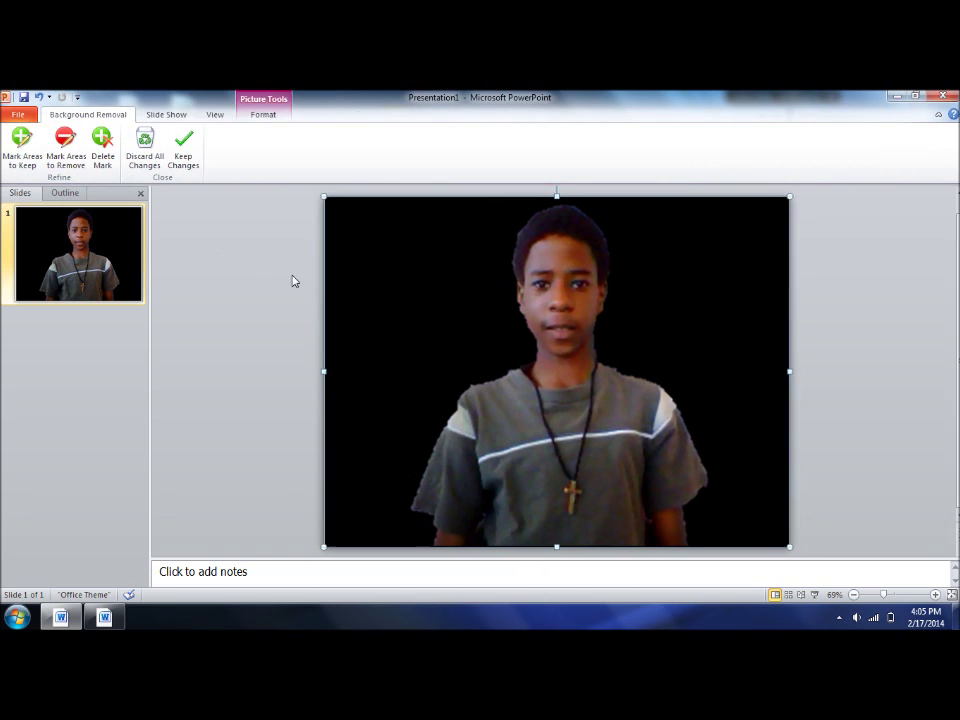
pyautogui.moveTo(556, 540); pyautogui.dragTo(556, 546)
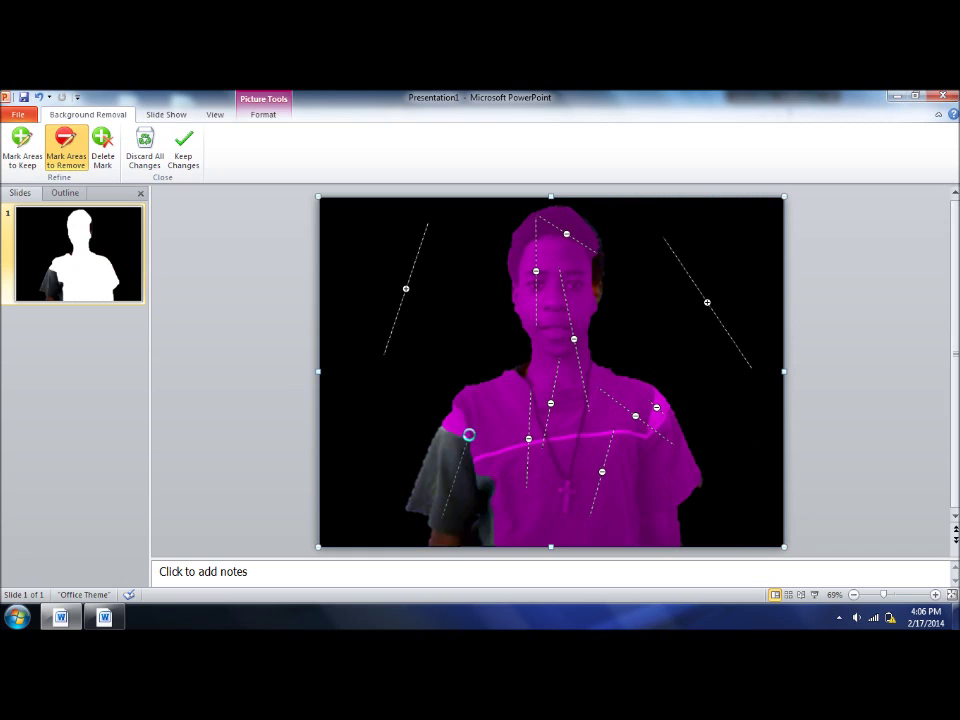
pyautogui.moveTo(467, 433); pyautogui.dragTo(443, 510)
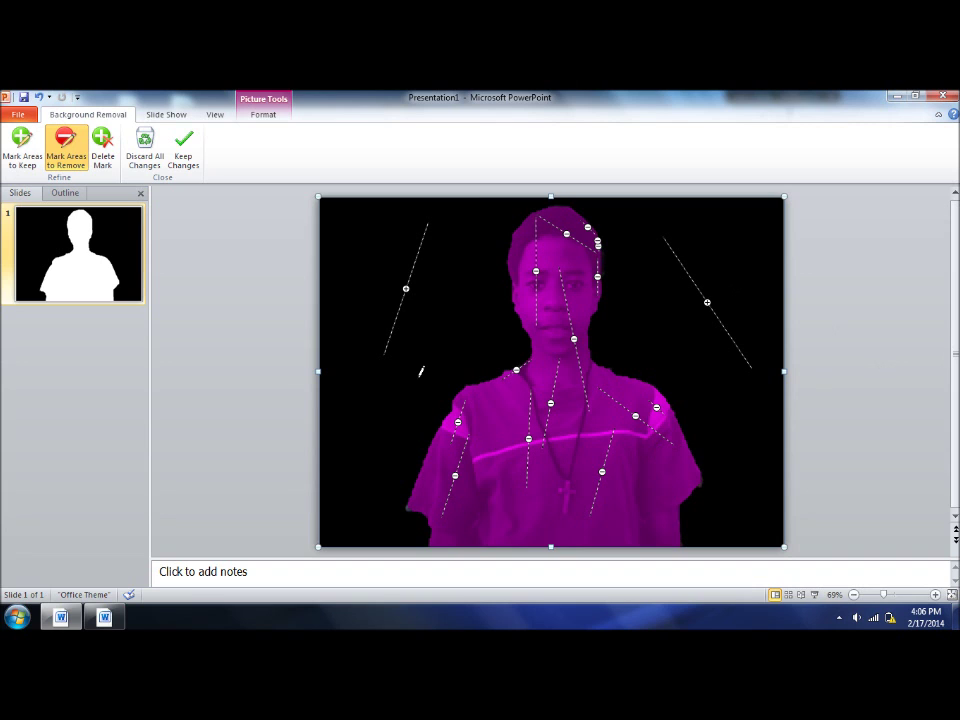
pyautogui.click(214, 286)
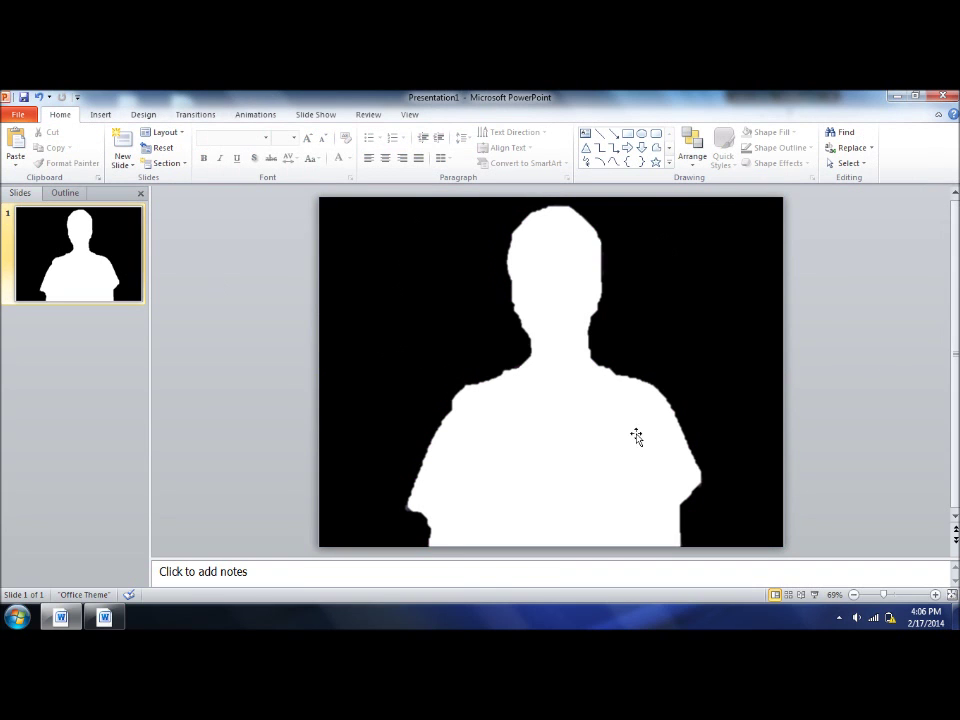
# Insert the green screen1 video from file onto the slide.
pyautogui.click(100, 114)
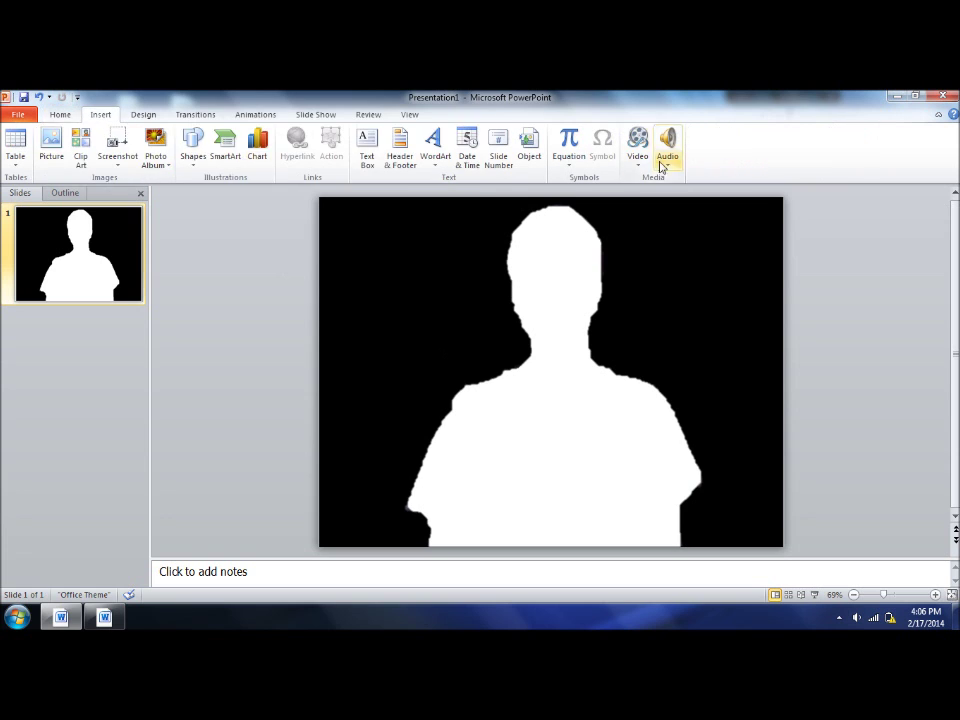
pyautogui.click(637, 142)
pyautogui.scroll(-3, 279, 313)
pyautogui.doubleClick(165, 280)
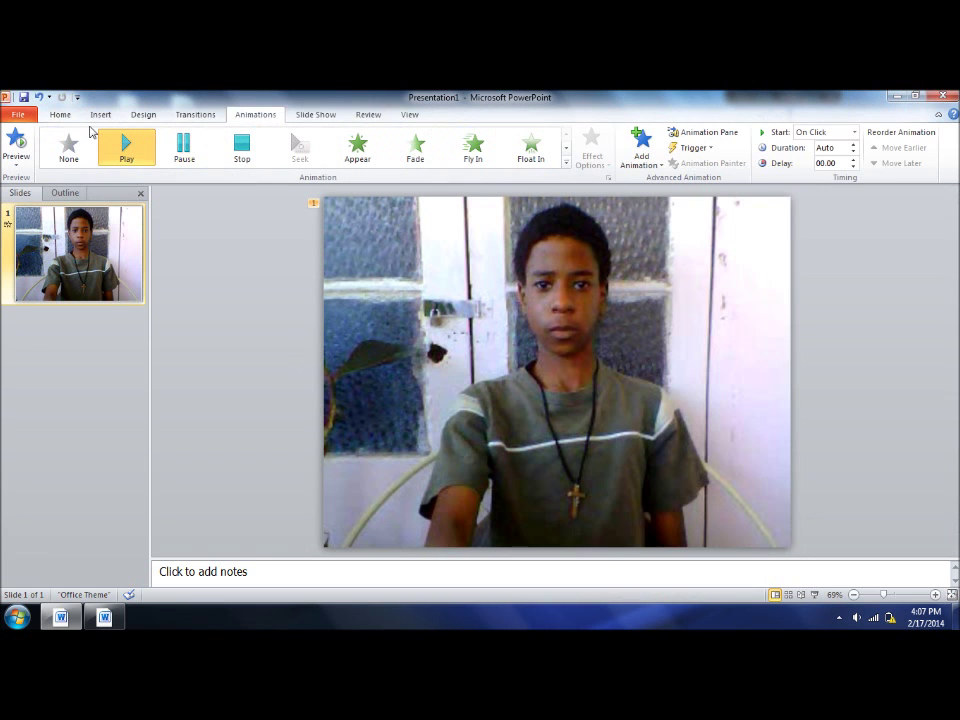
# Send the video behind the silhouette mask and preview it playing.
pyautogui.click(57, 115)
pyautogui.rightClick(422, 305)
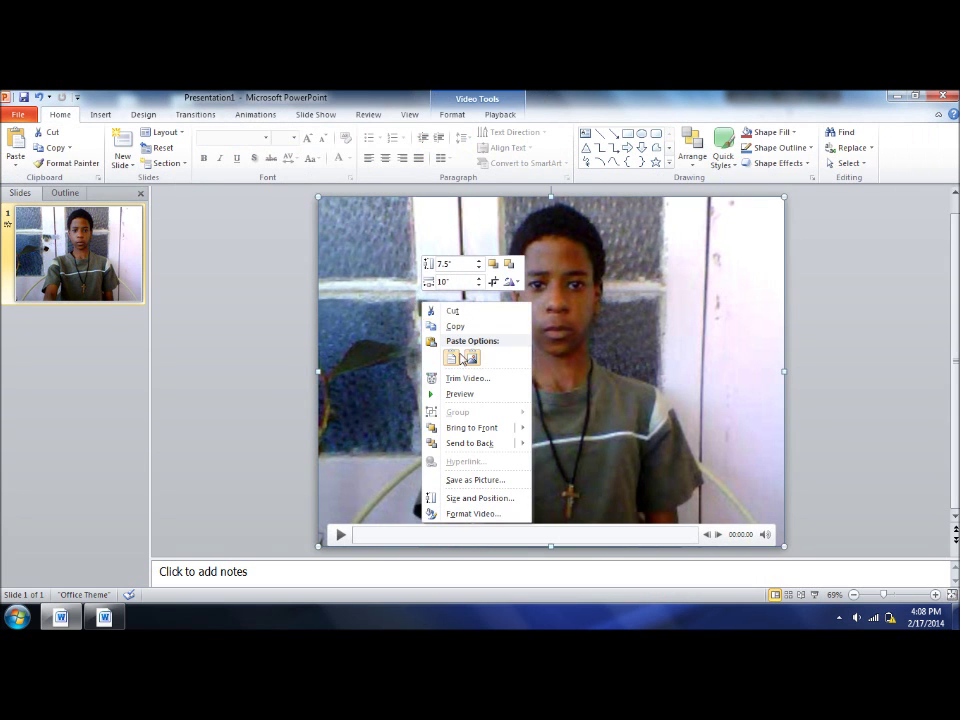
pyautogui.click(478, 443)
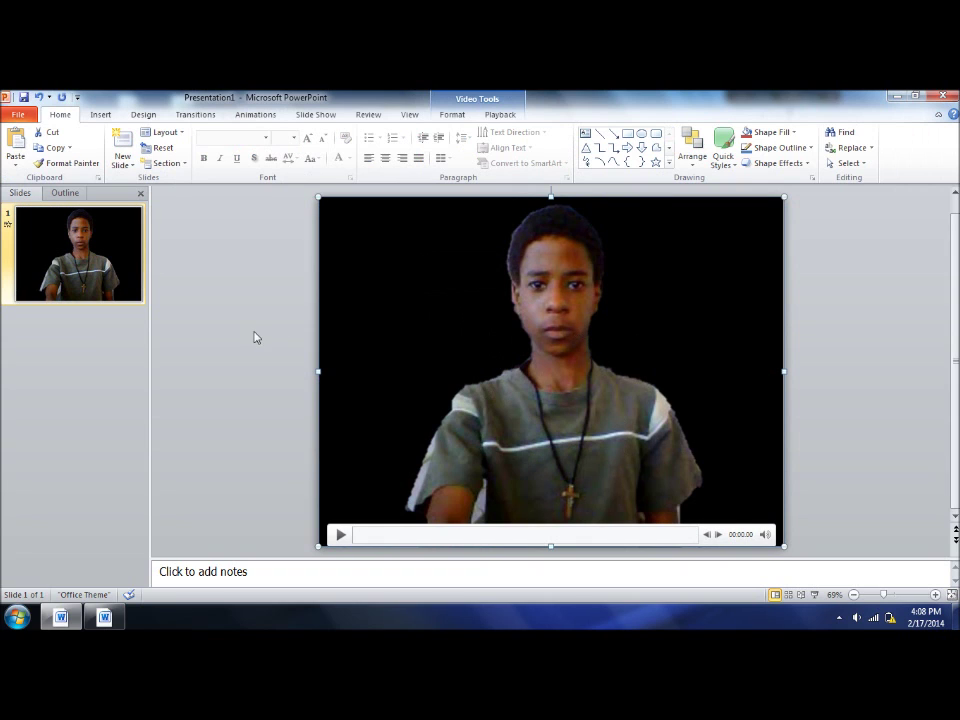
pyautogui.click(255, 116)
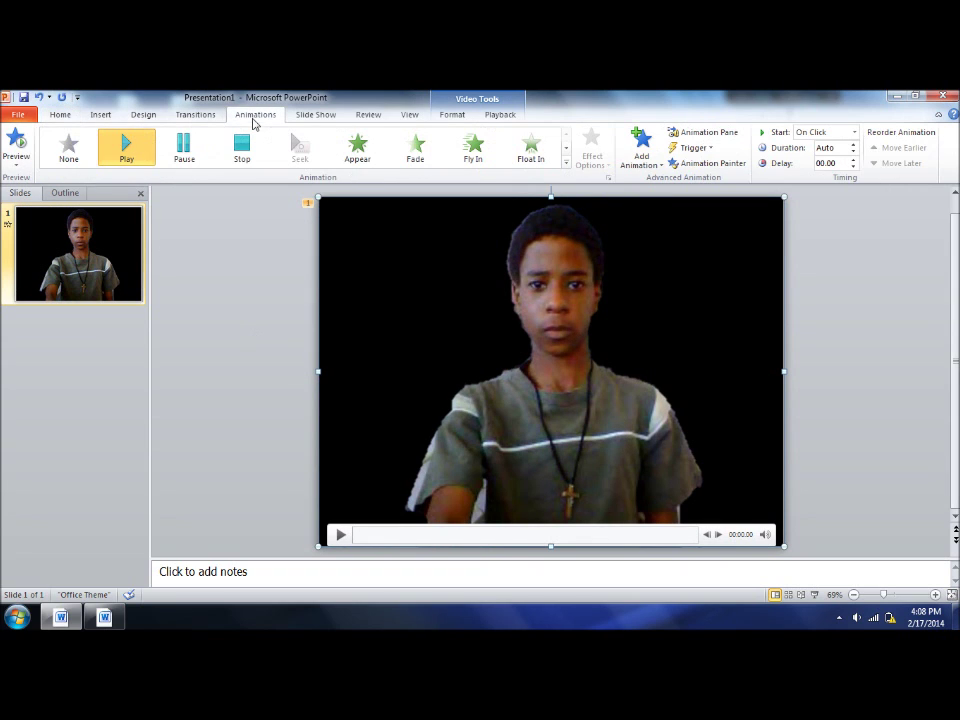
pyautogui.click(24, 145)
pyautogui.click(61, 116)
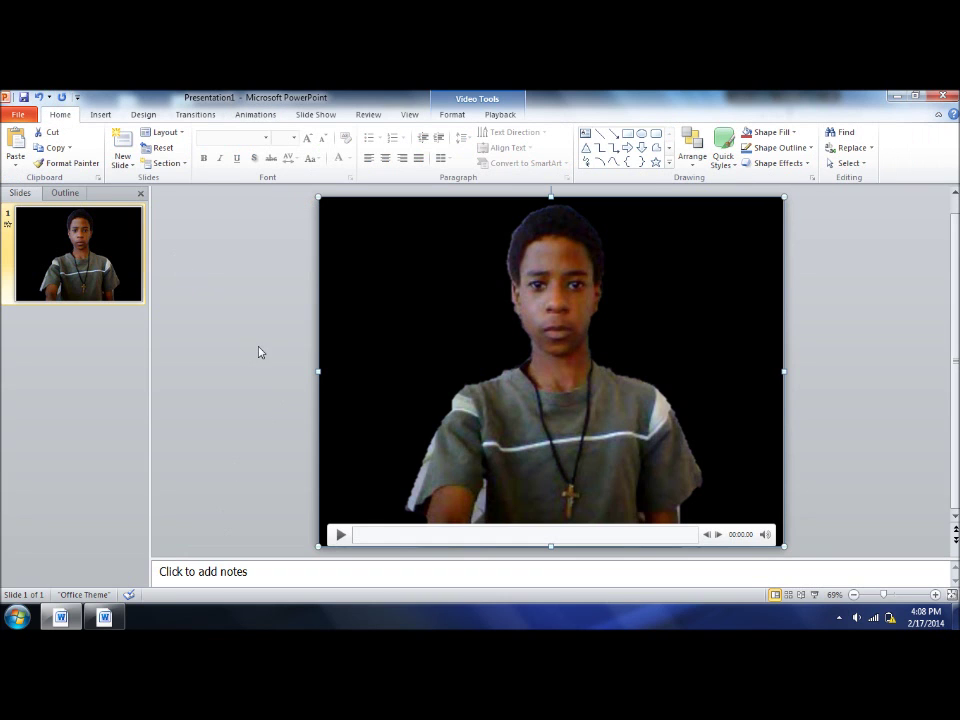